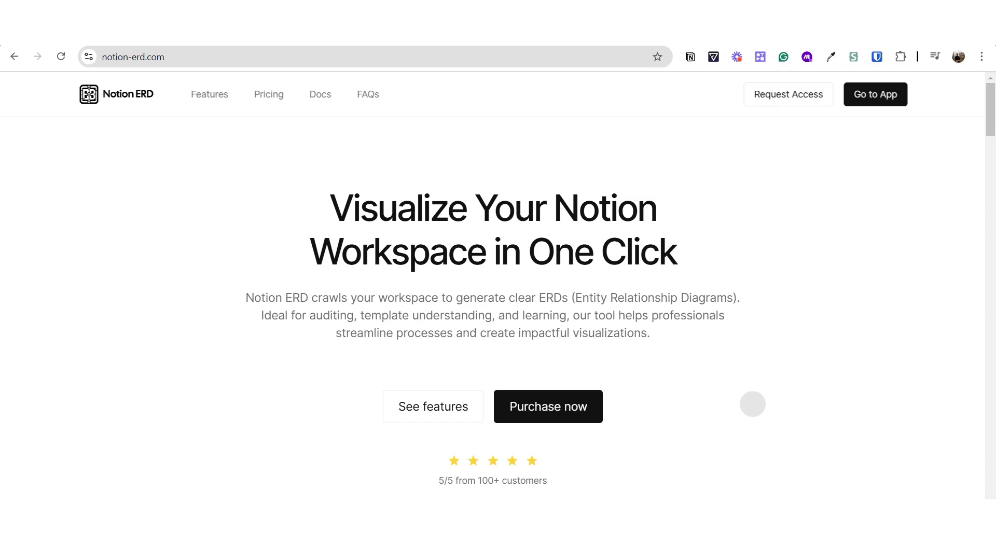
Highlight the browser's web address, then return focus to the Mermaid ERD page
key(ctrl+l)
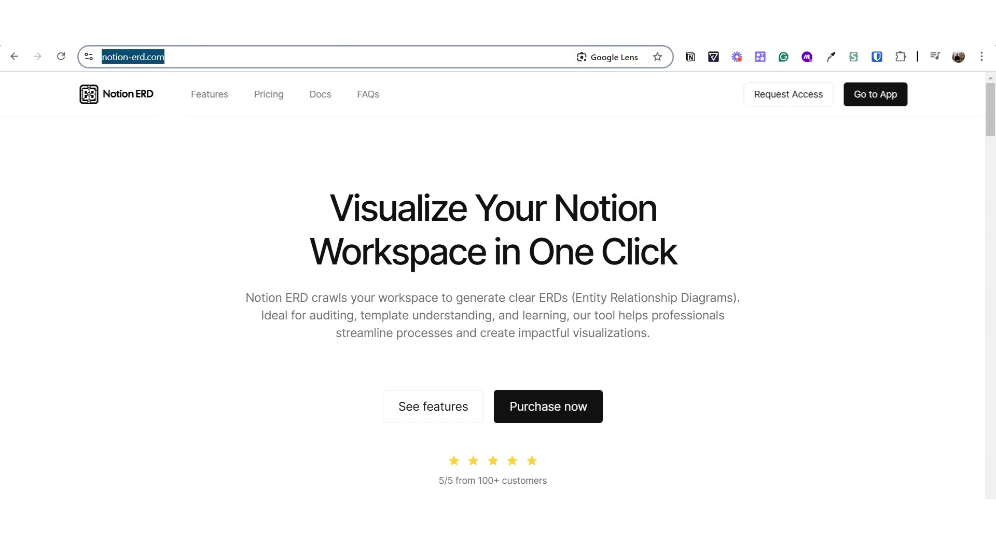
click(346, 221)
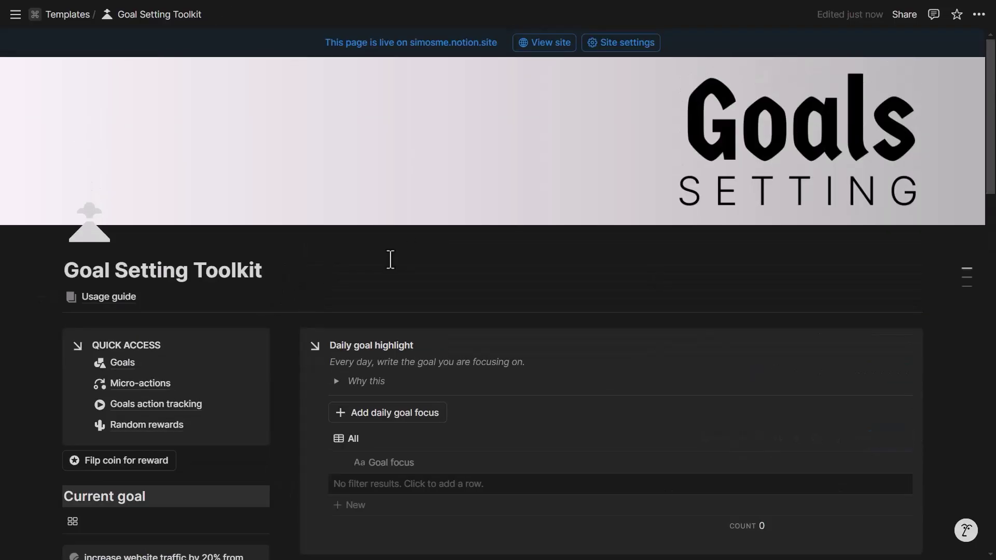
Scroll the Goal Setting Toolkit page and preview its Quick Access database links
scroll(376, 281, down, 1)
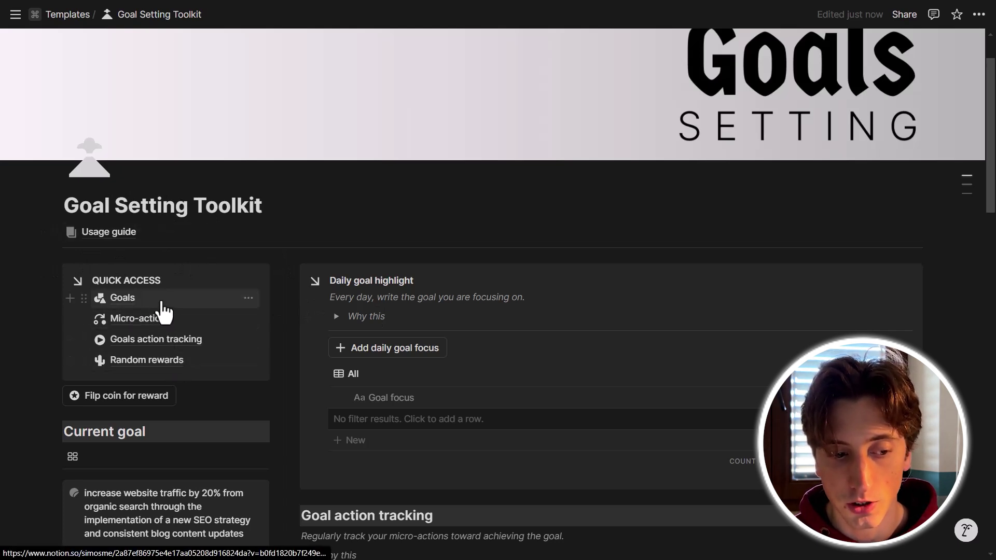
mouse_move(159, 323)
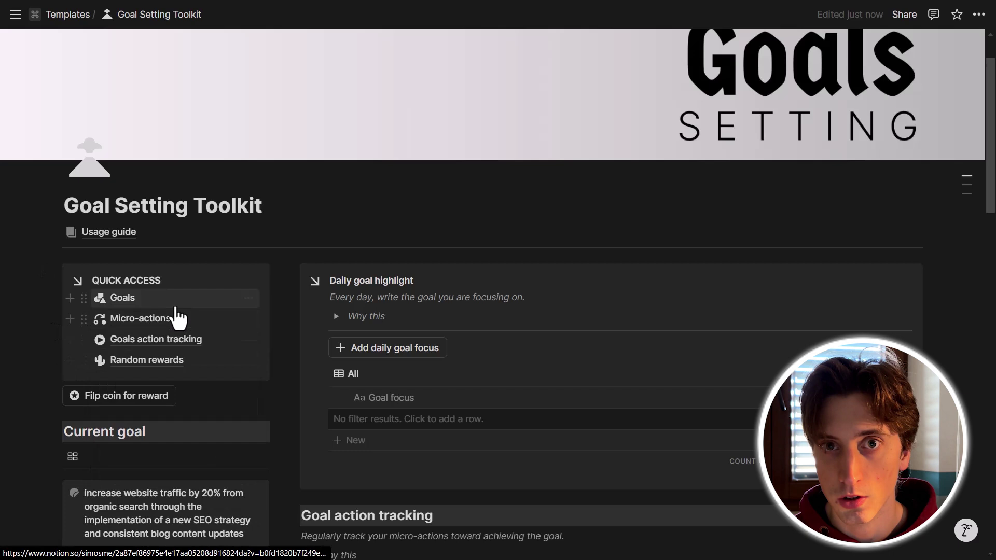
mouse_move(178, 307)
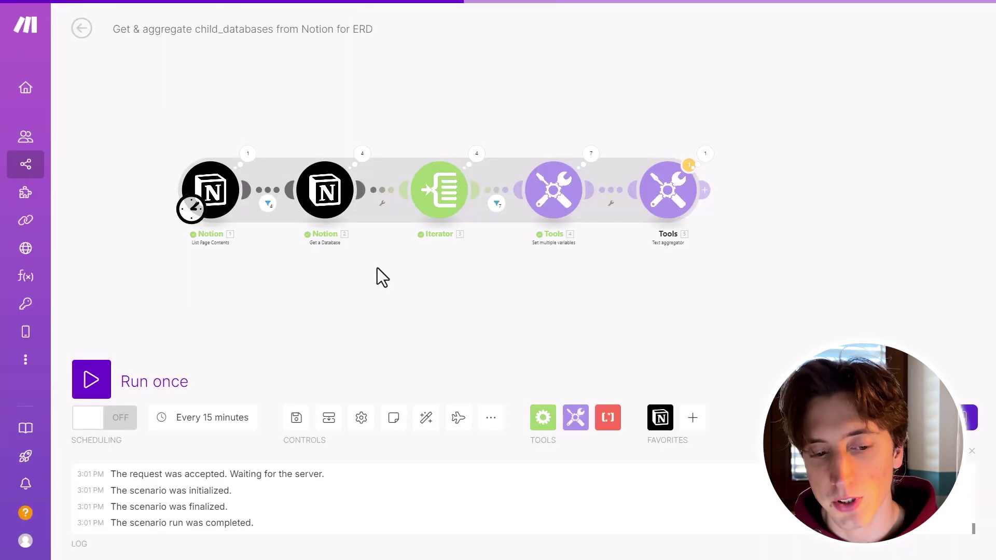
scroll(201, 242, up, 3)
drag(213, 234, 316, 280)
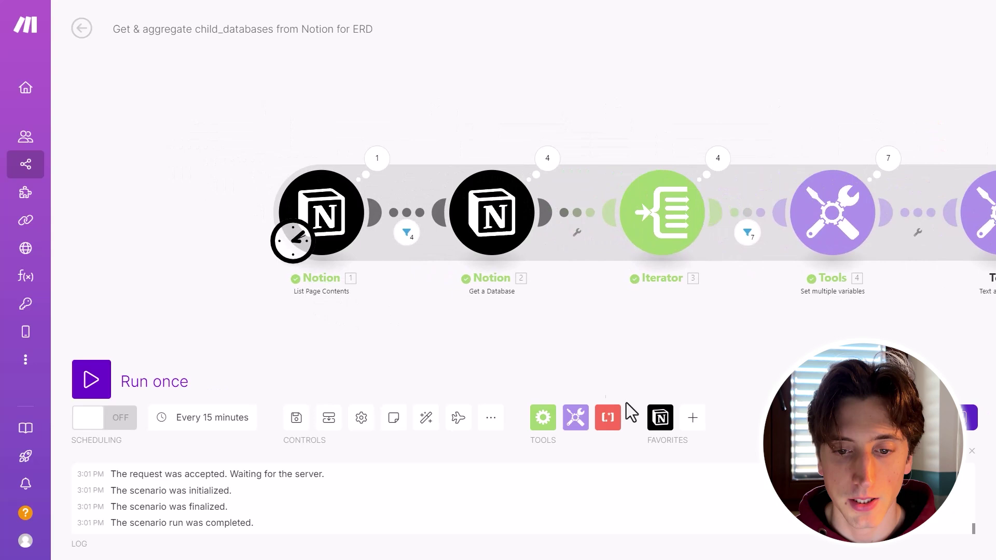
click(661, 418)
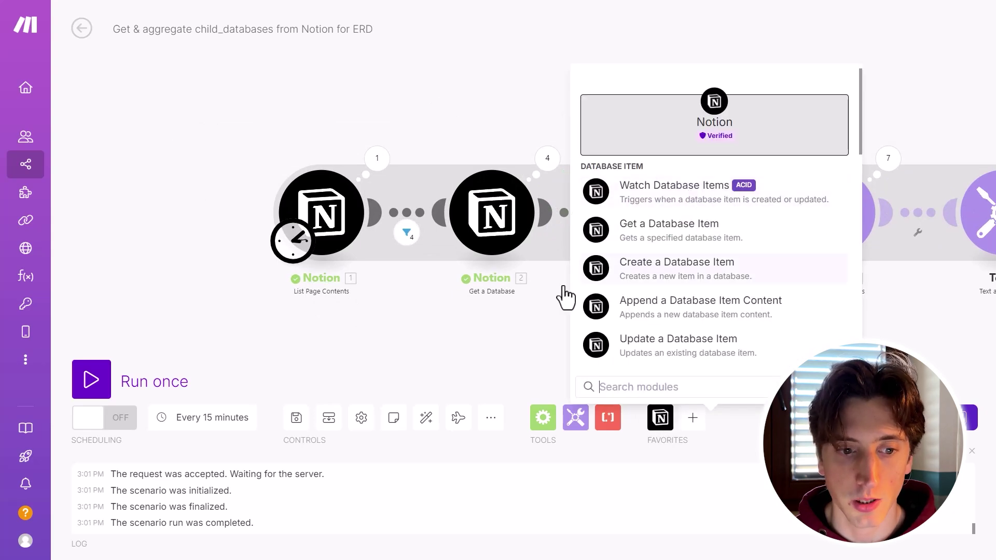
click(462, 316)
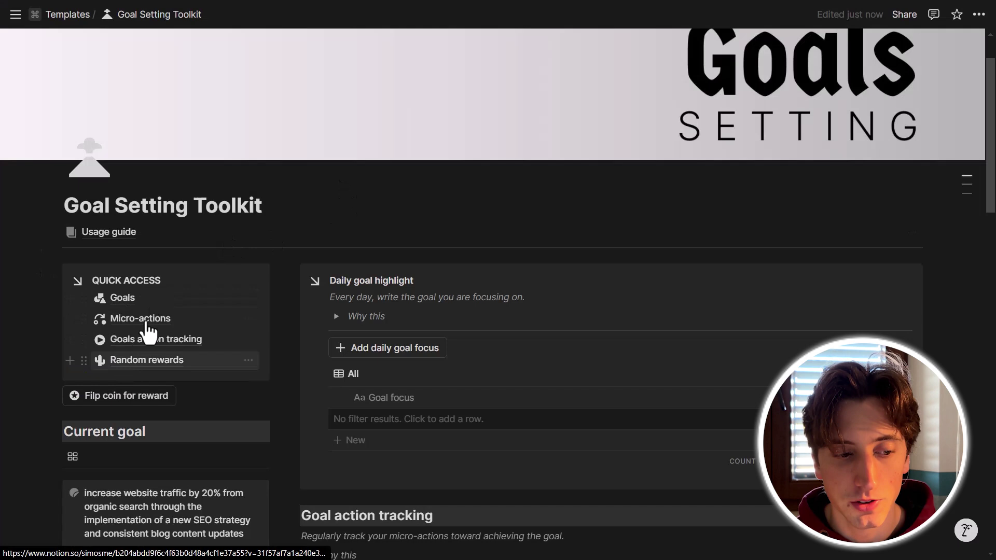
Move the Goals link above Quick Access, undo it, and copy the Quick Access block link
click(55, 273)
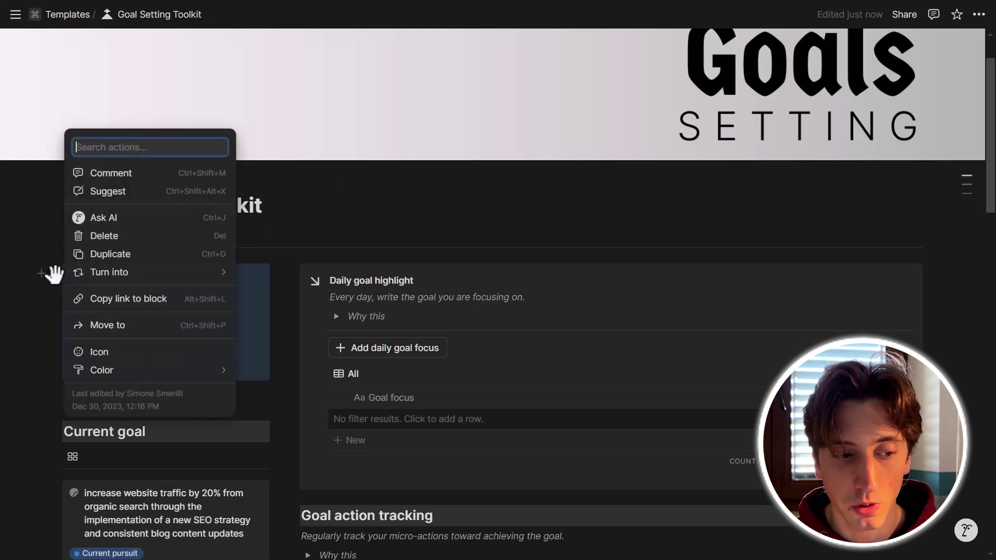
key(Escape)
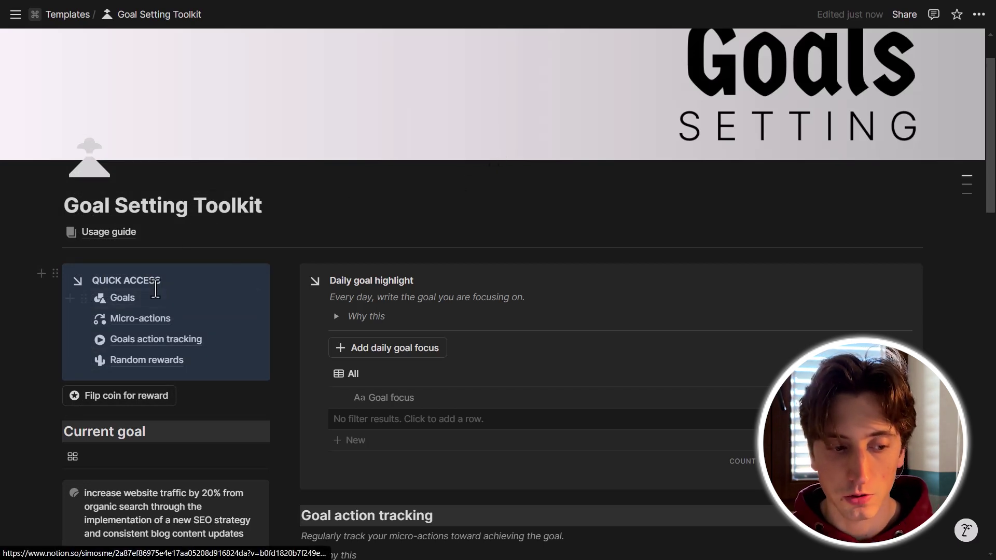
click(115, 273)
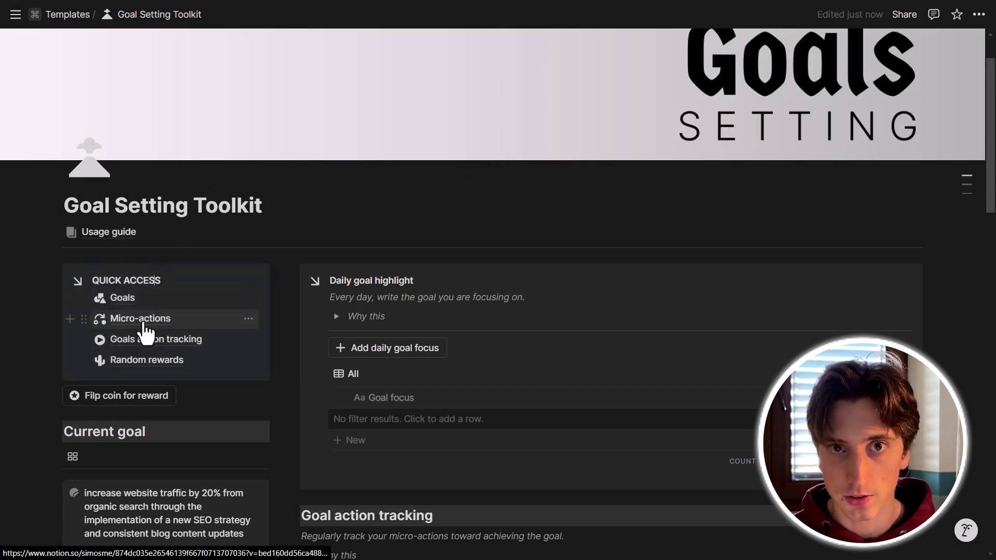
drag(84, 297, 137, 257)
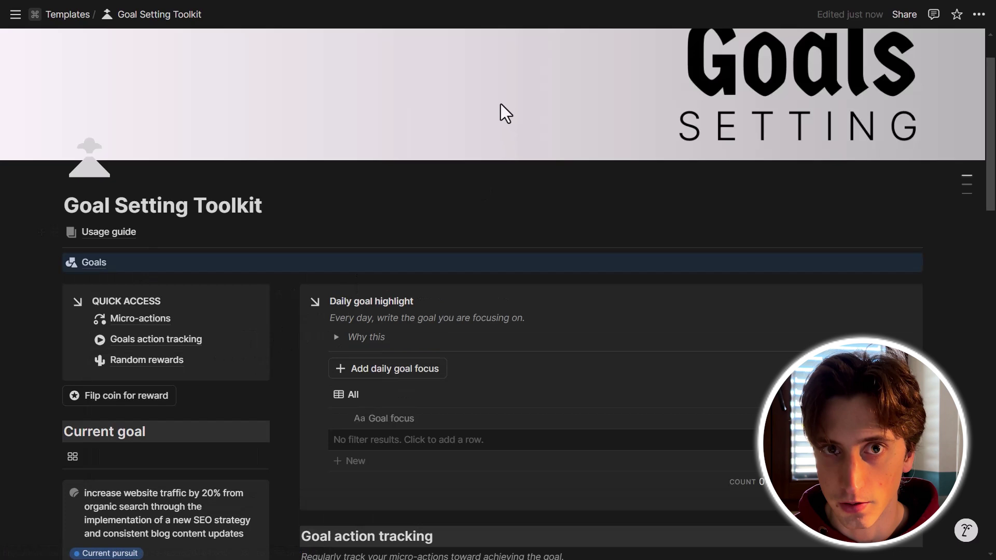
key(ctrl+z)
click(168, 280)
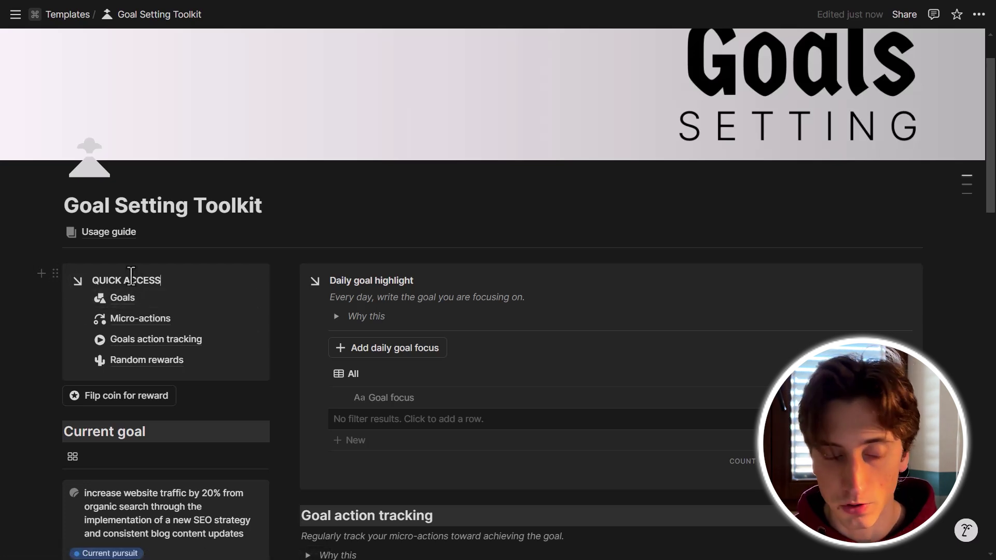
click(55, 274)
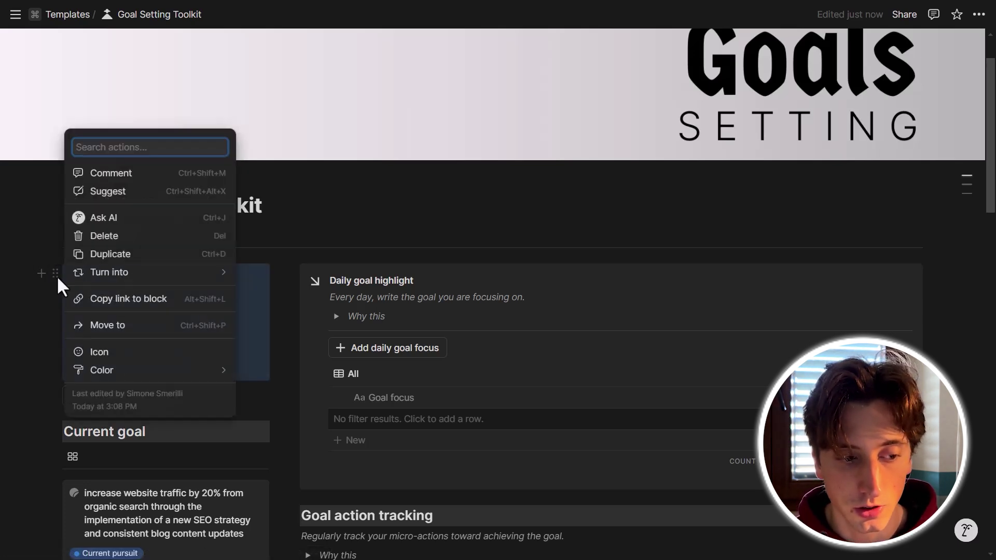
click(94, 296)
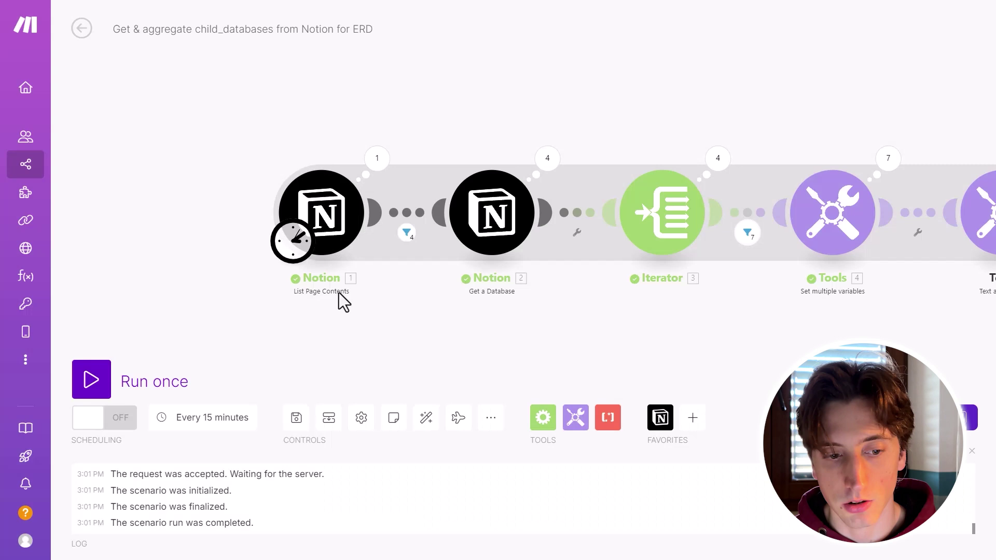
Set the List Page Contents Page ID to the block ID 3db5dd94790f48f7b8a4d092b7273fd5
click(332, 220)
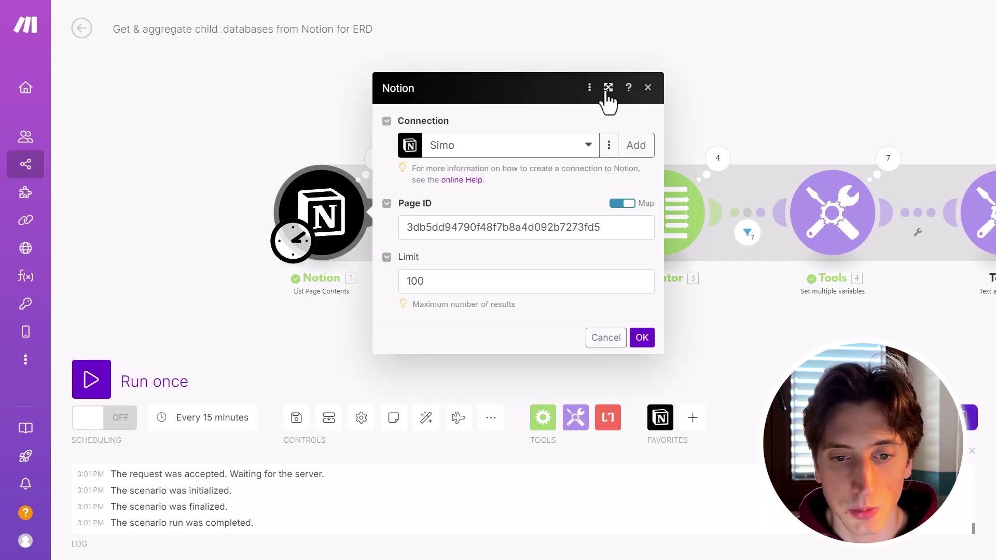
click(630, 220)
double_click(575, 224)
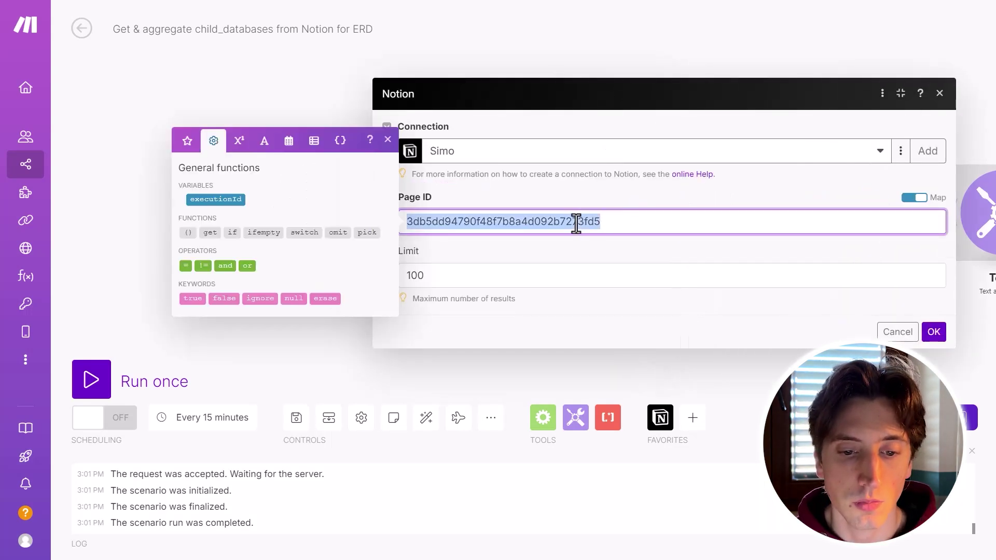
key(ctrl+v)
drag(406, 222, 758, 218)
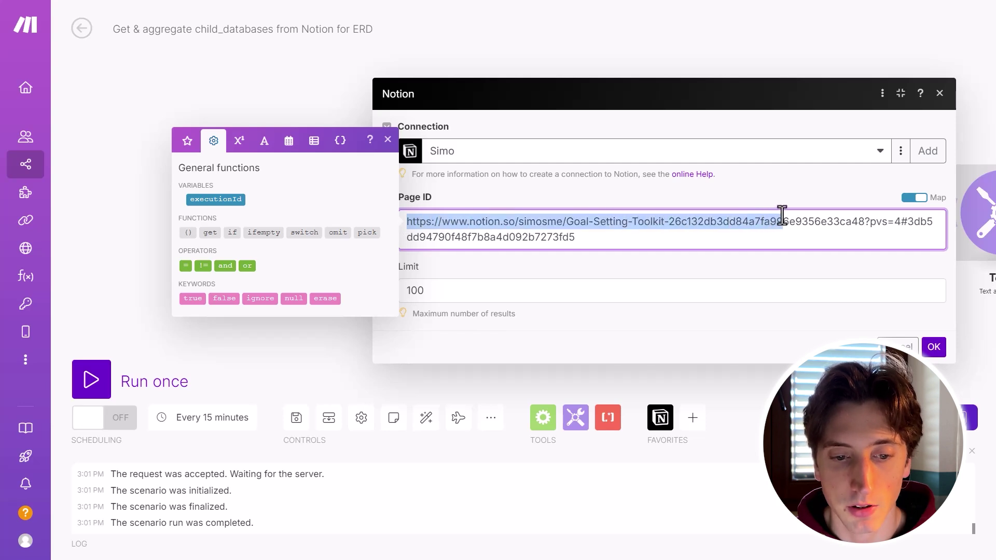
drag(781, 215, 905, 220)
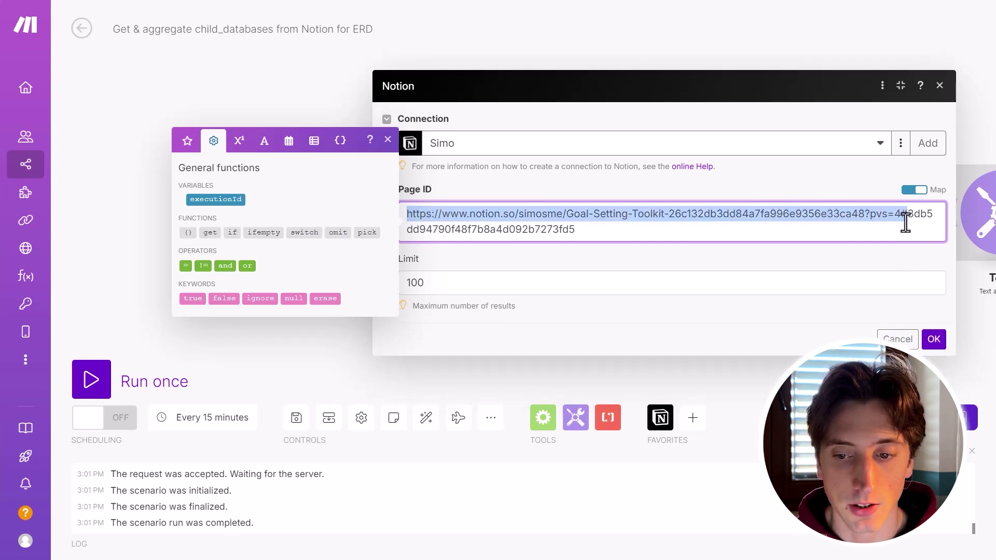
key(BackSpace)
click(570, 250)
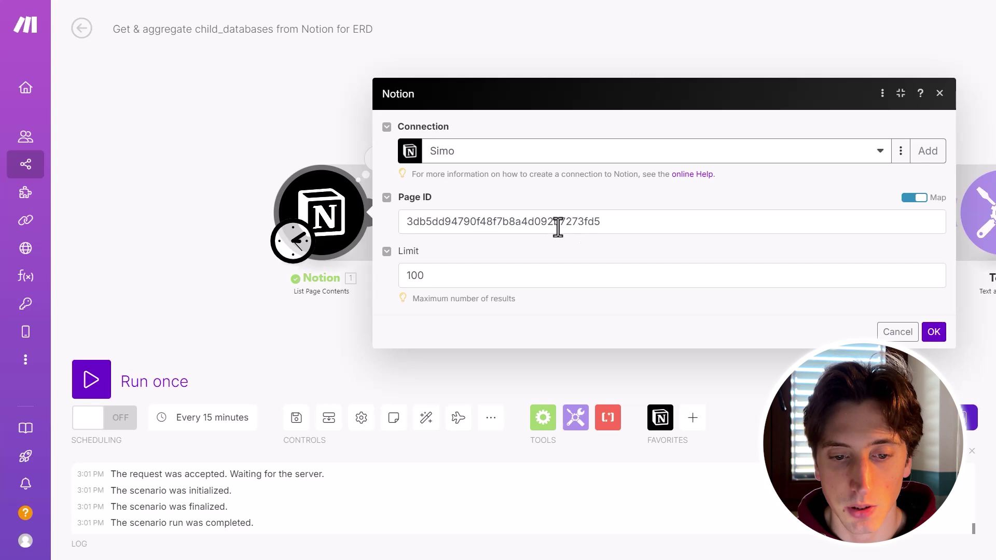
click(933, 331)
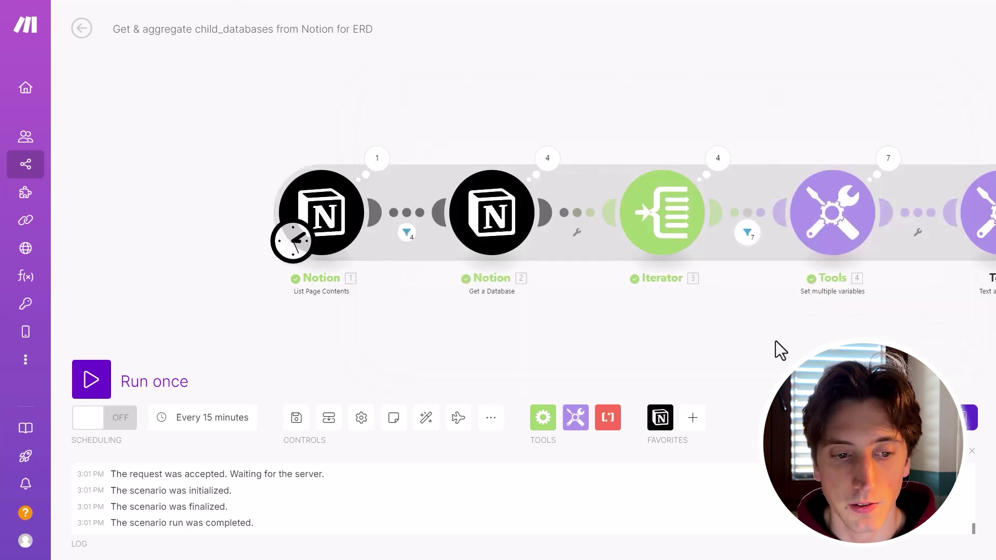
click(407, 233)
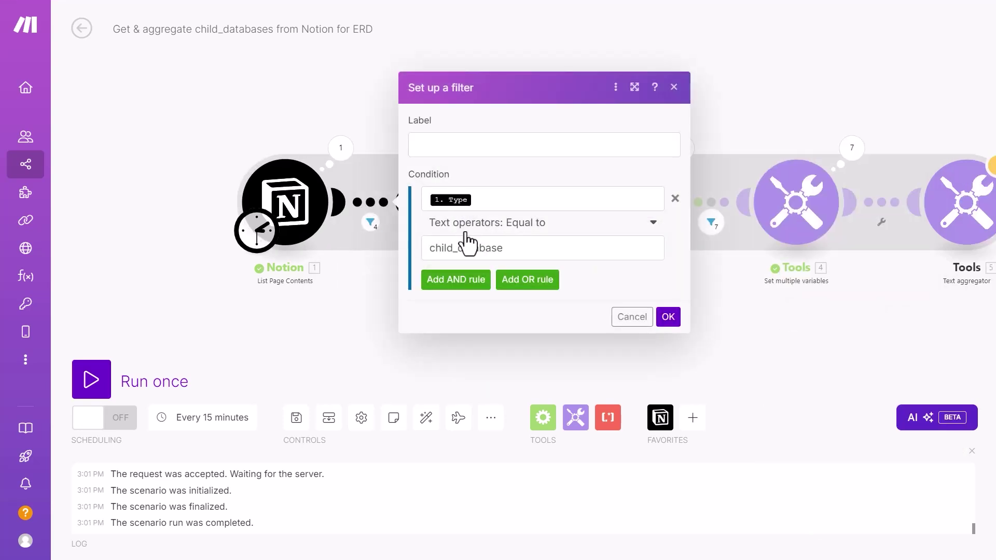
drag(507, 249, 436, 248)
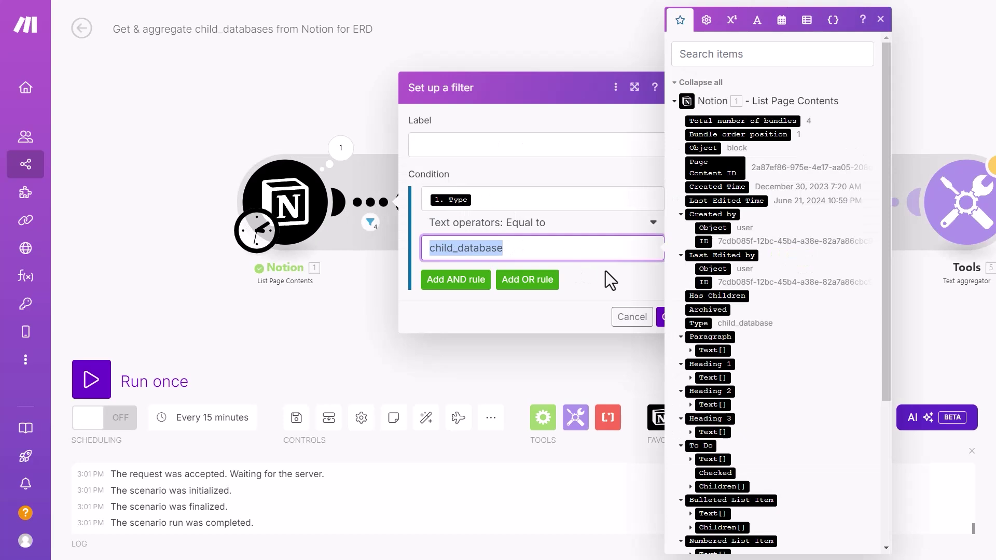
click(555, 253)
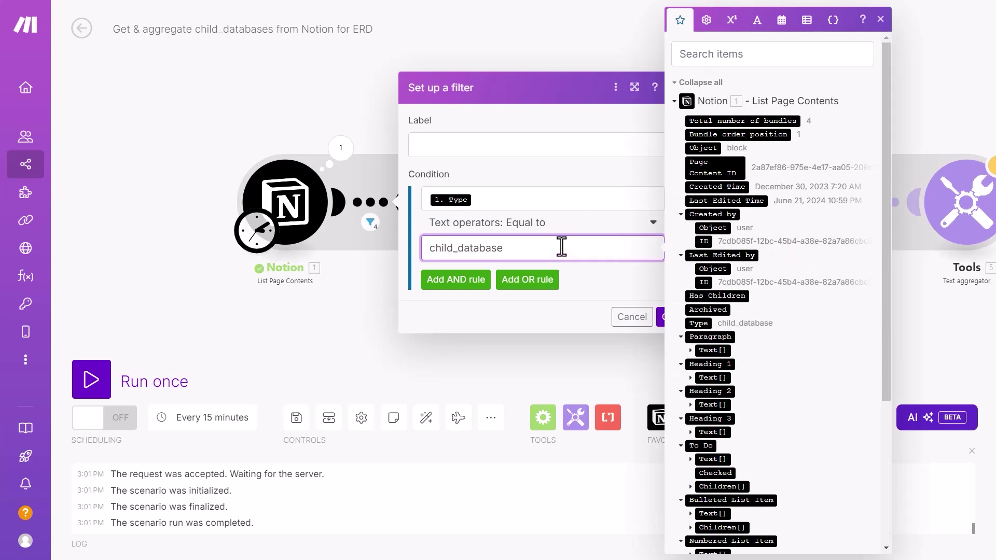
click(670, 114)
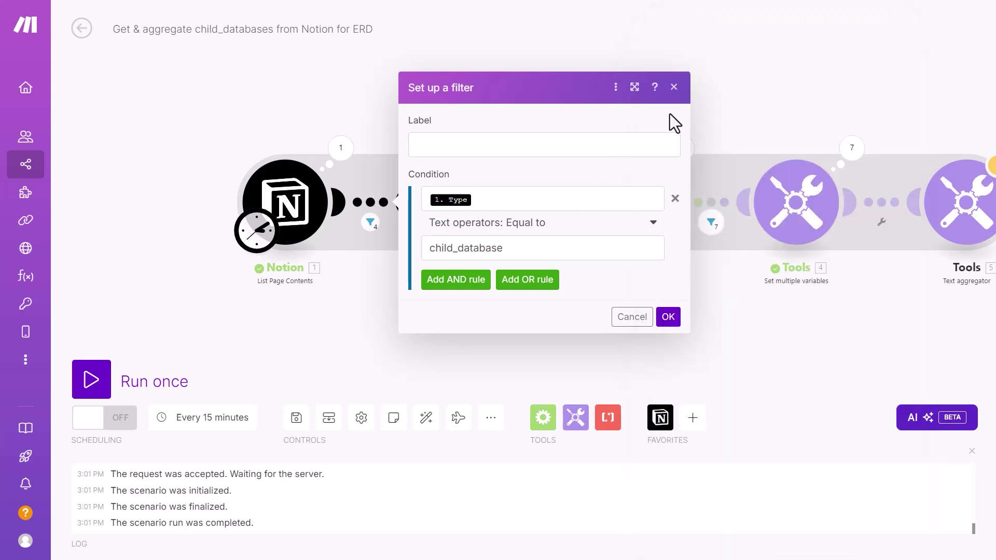
click(674, 88)
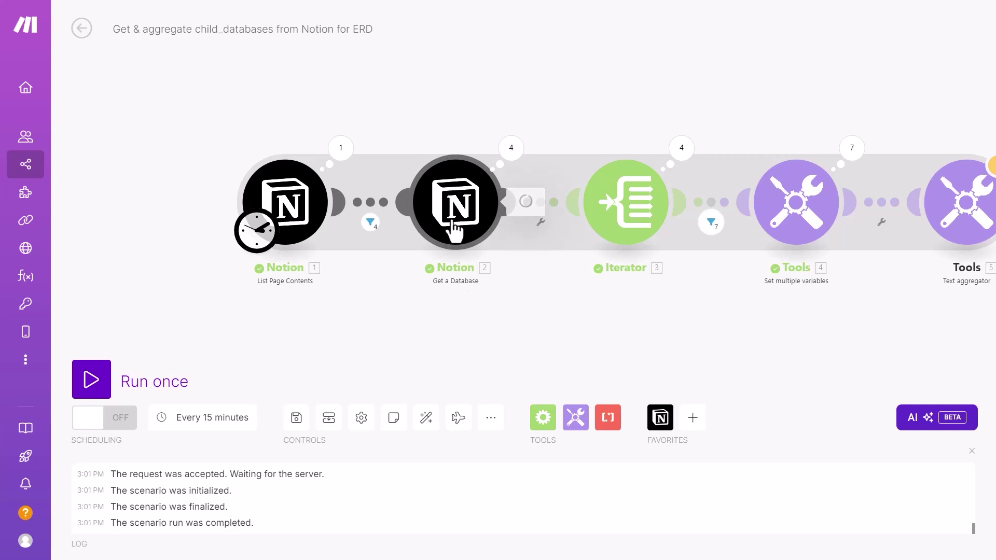
Check the Get a Database ID mapping, then run only the List Page Contents module
click(472, 261)
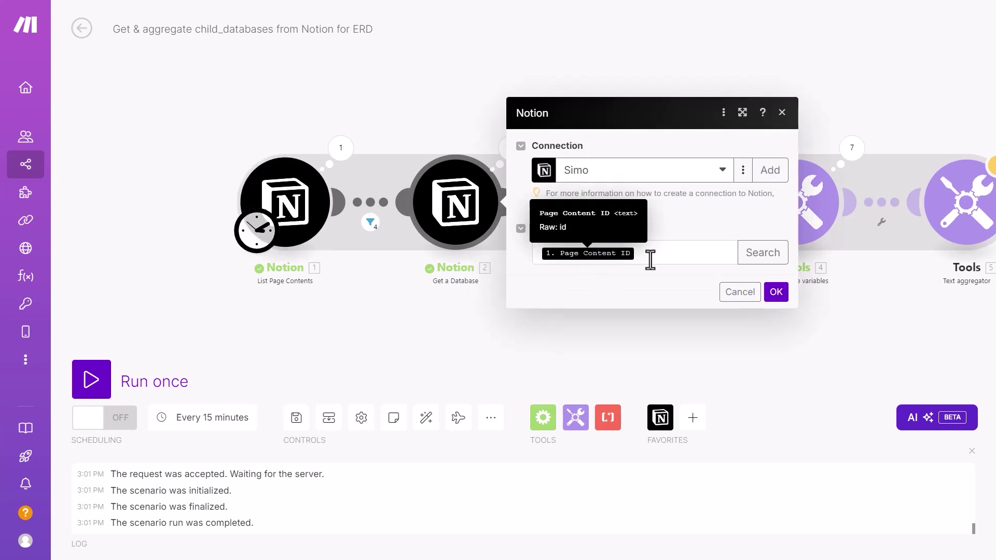
click(648, 259)
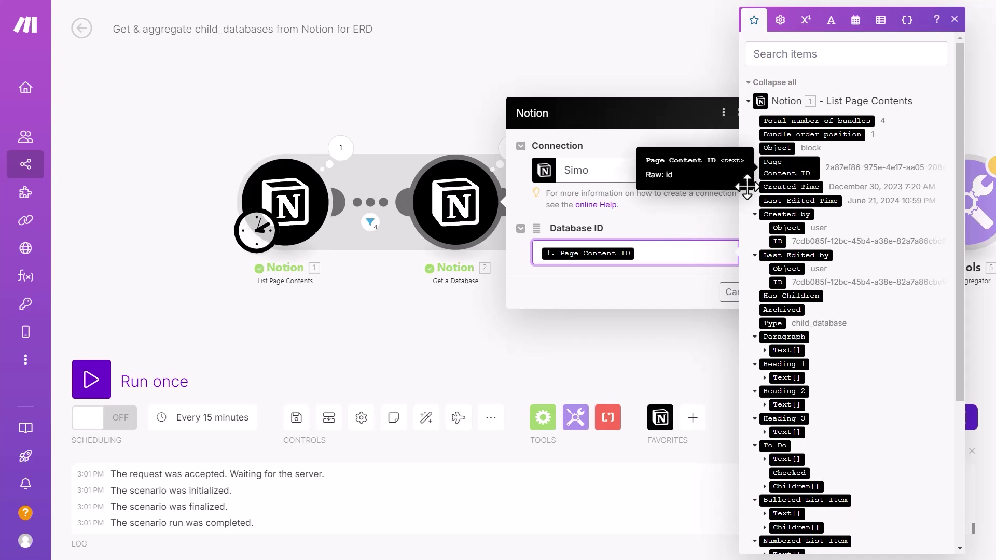
click(456, 334)
right_click(280, 196)
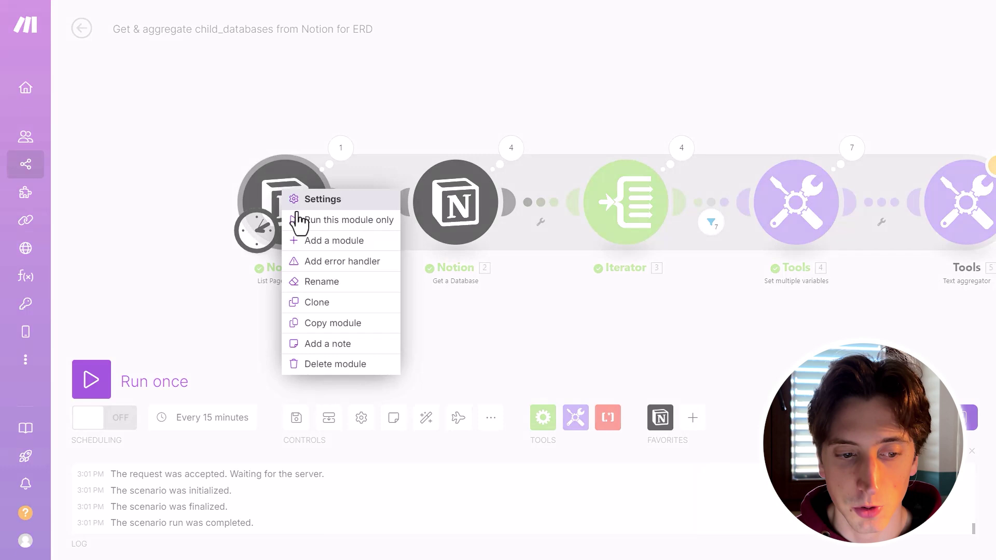
click(313, 220)
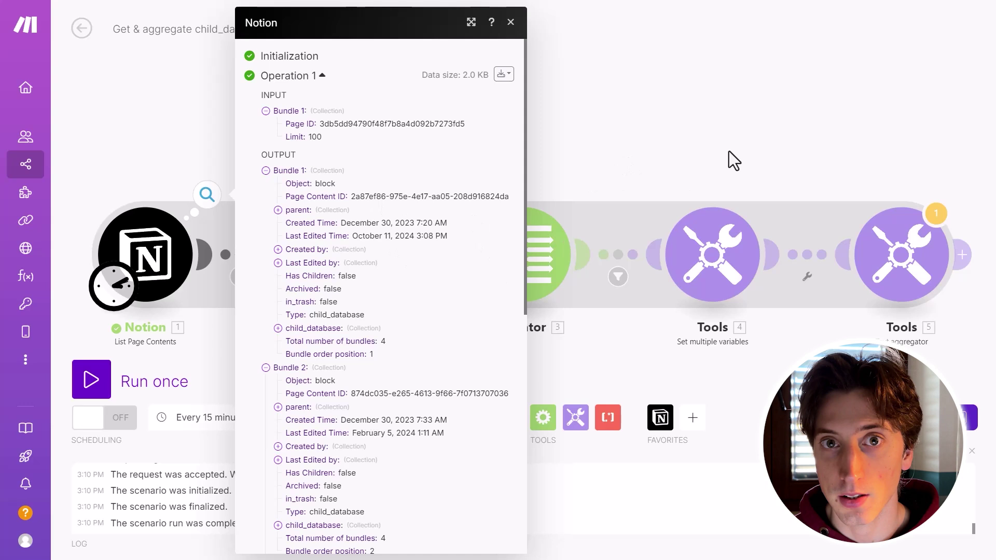
click(696, 137)
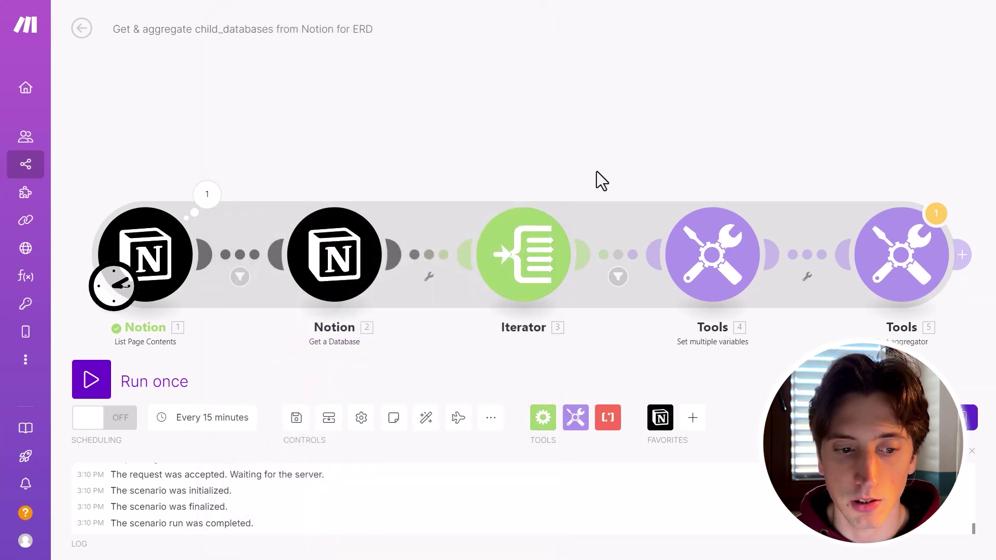
drag(596, 171, 683, 100)
click(427, 184)
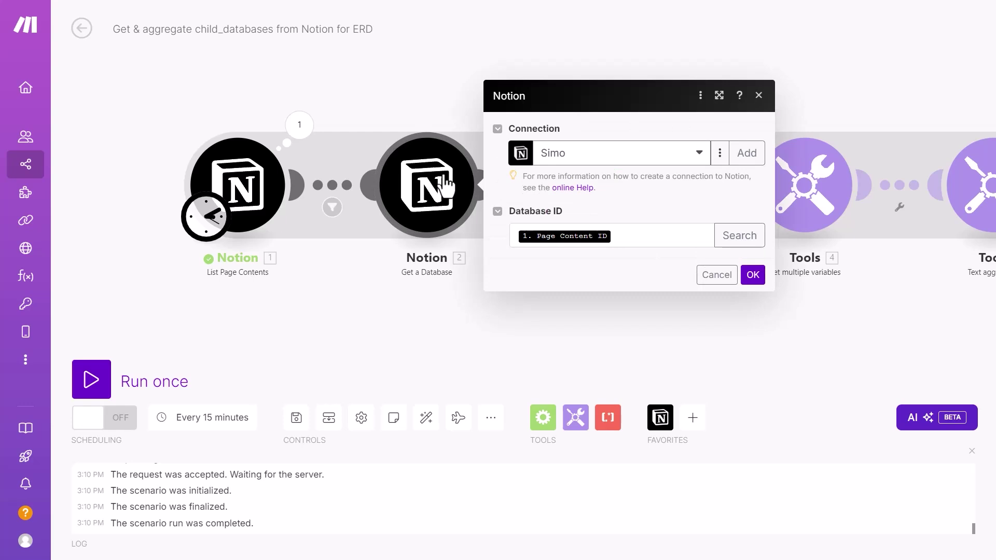
click(631, 239)
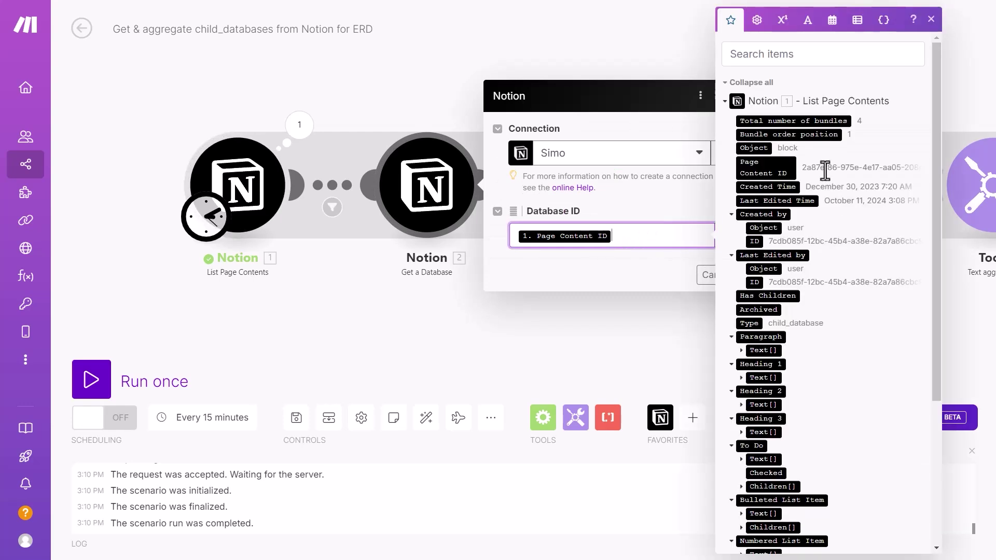
click(755, 99)
click(755, 96)
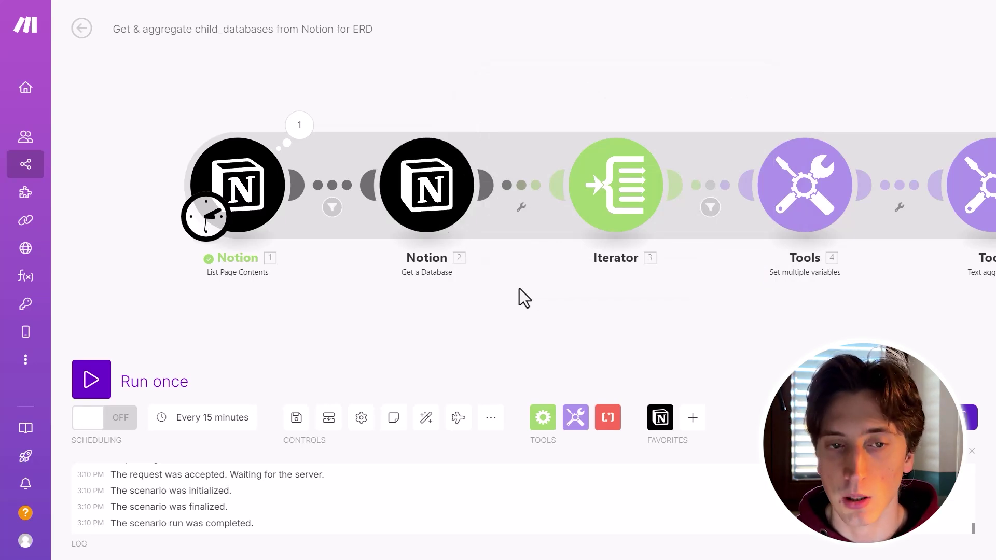
Inspect the Iterator's Array field, set to the Get a Database Properties[] array
drag(519, 288, 416, 292)
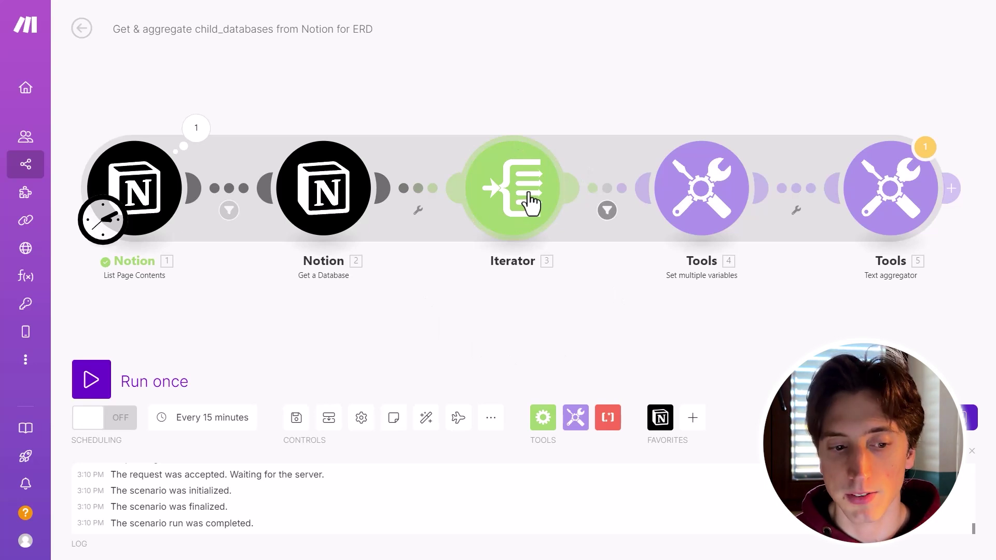
scroll(332, 128, left, 2)
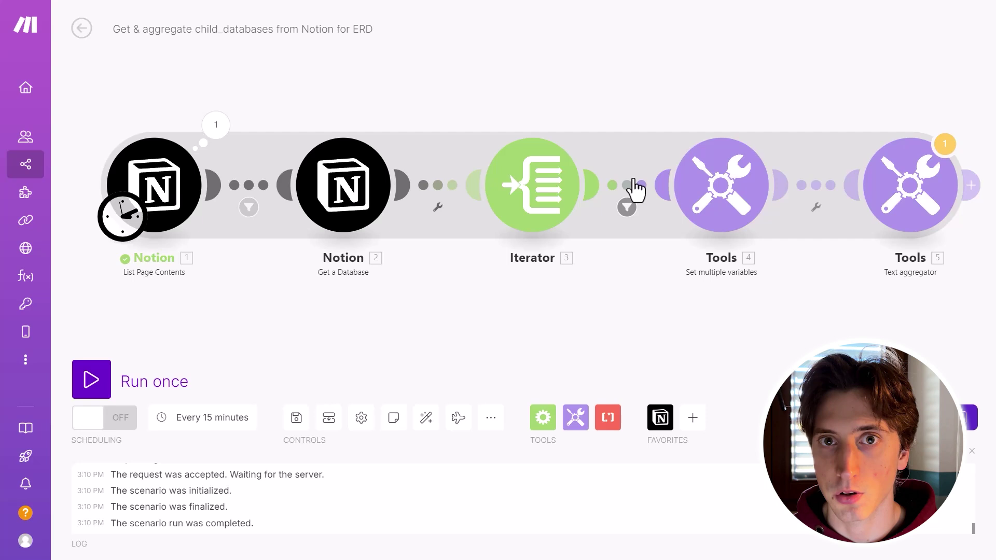
click(560, 220)
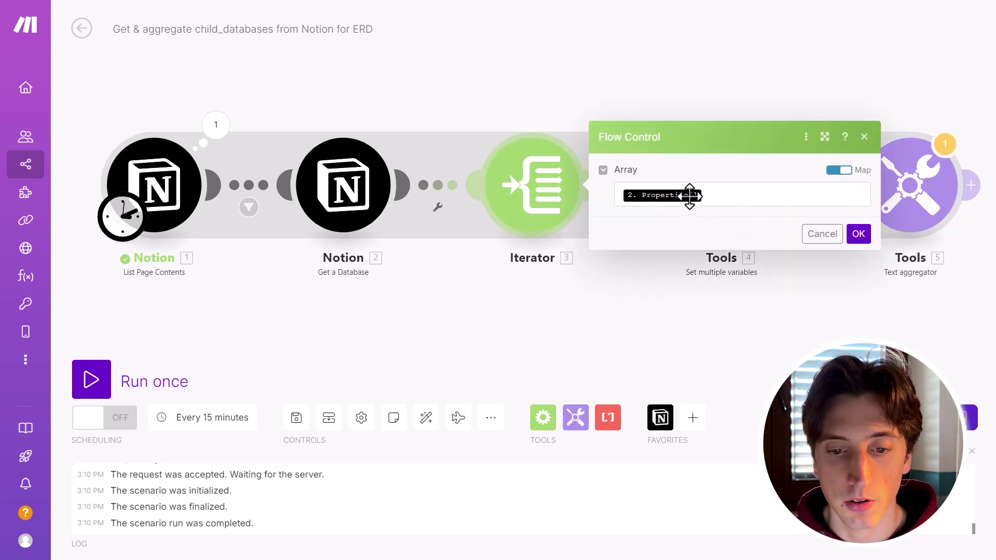
click(736, 196)
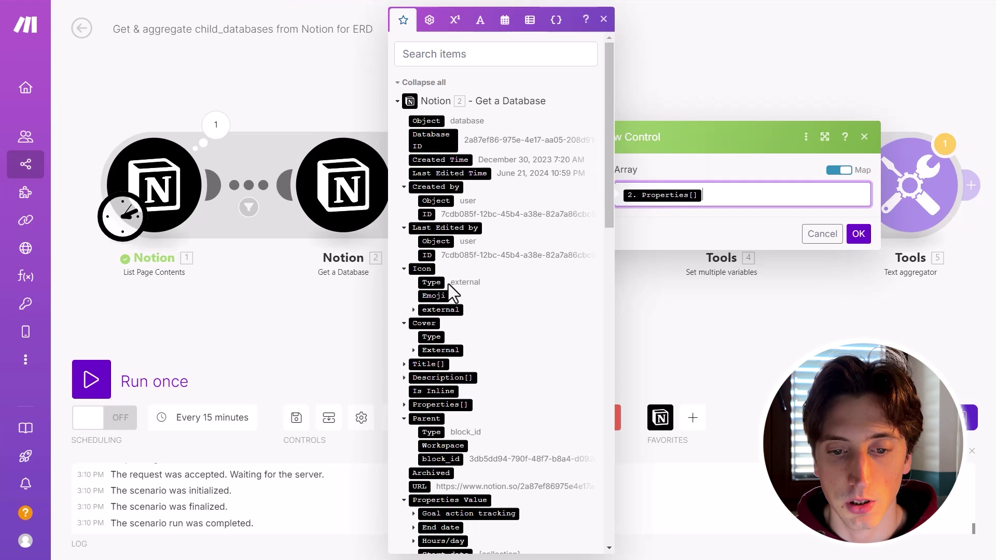
scroll(448, 285, down, 1)
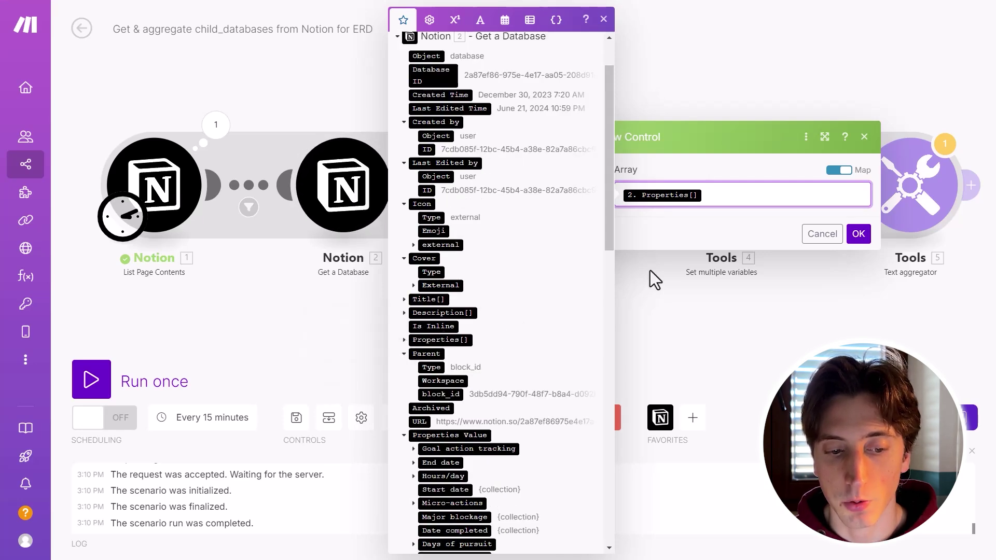
click(864, 136)
Review the filter that passes only items whose Type equals relation
click(571, 202)
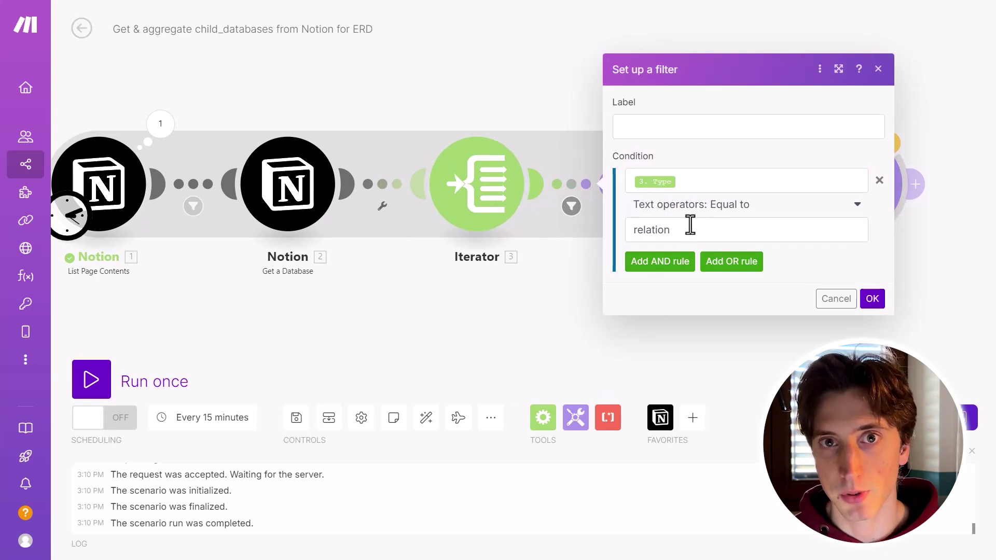
click(879, 69)
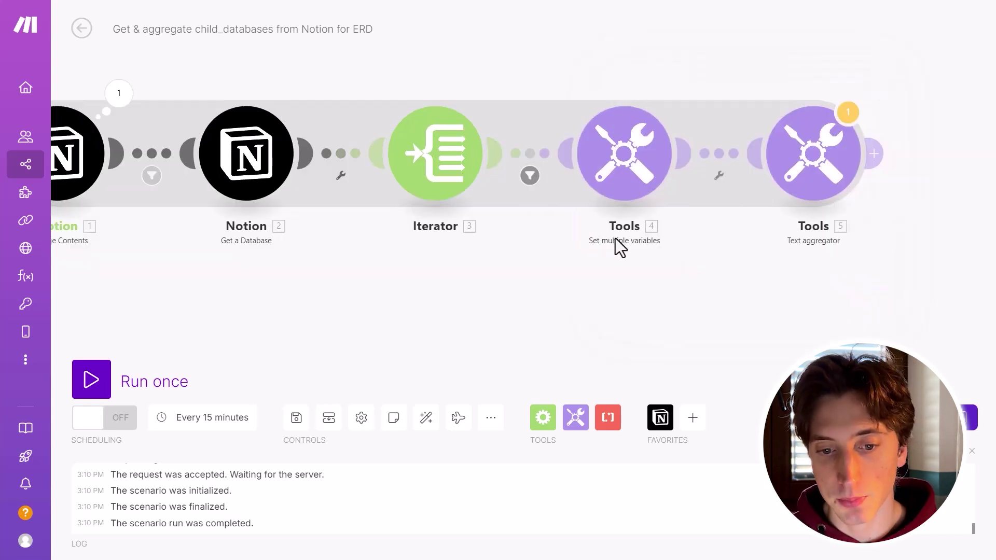
click(575, 422)
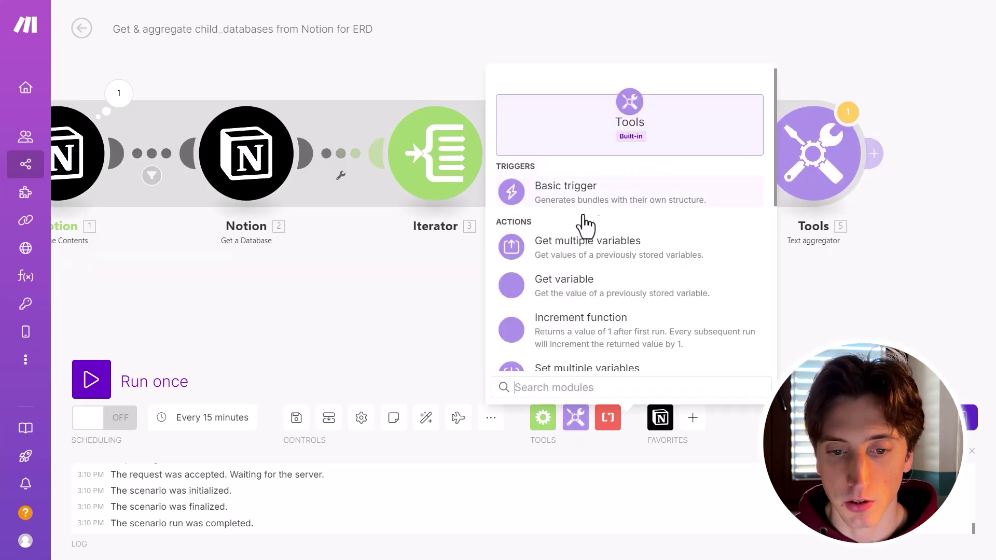
Add a Set multiple variables module with a variable named relation
scroll(585, 223, down, 2)
scroll(597, 241, down, 2)
scroll(660, 178, up, 1)
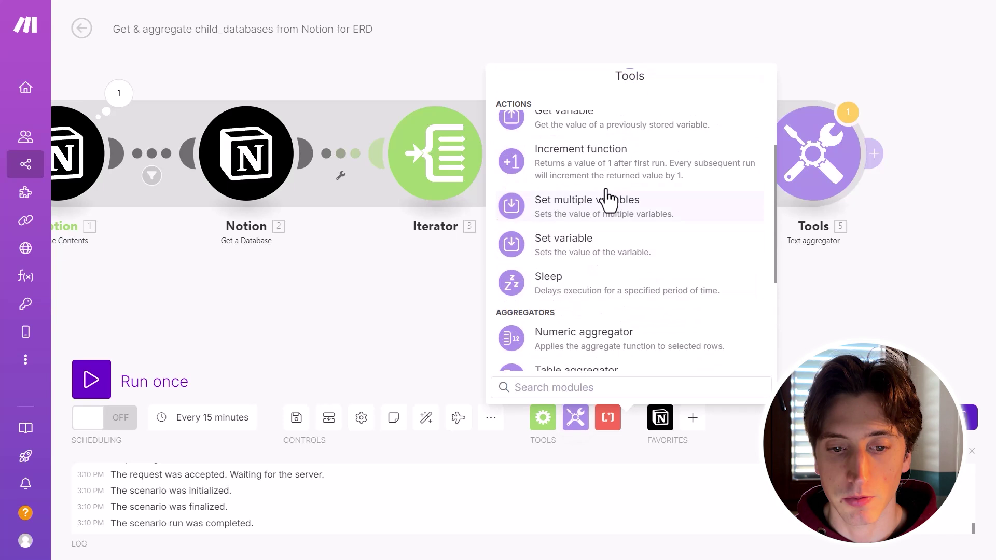
click(627, 215)
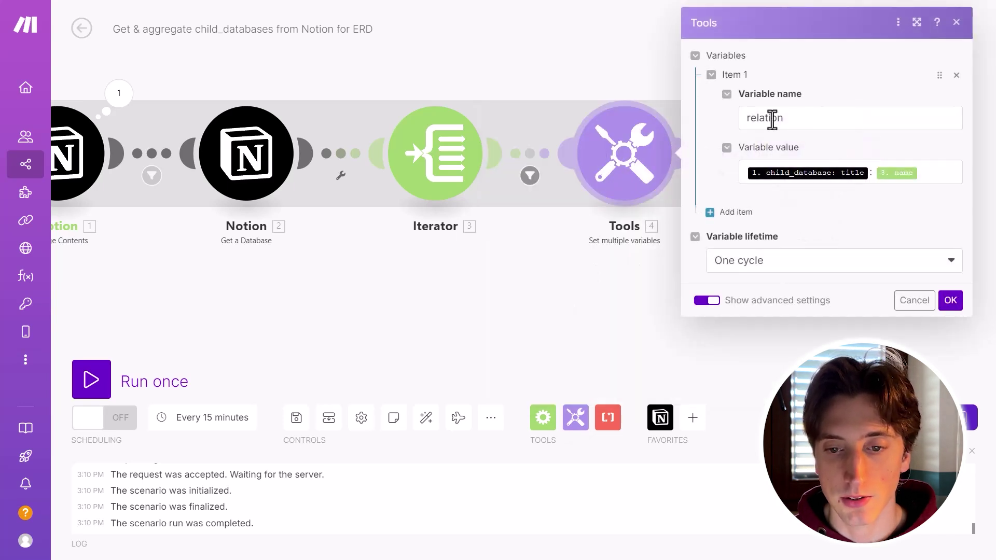
double_click(794, 123)
click(758, 123)
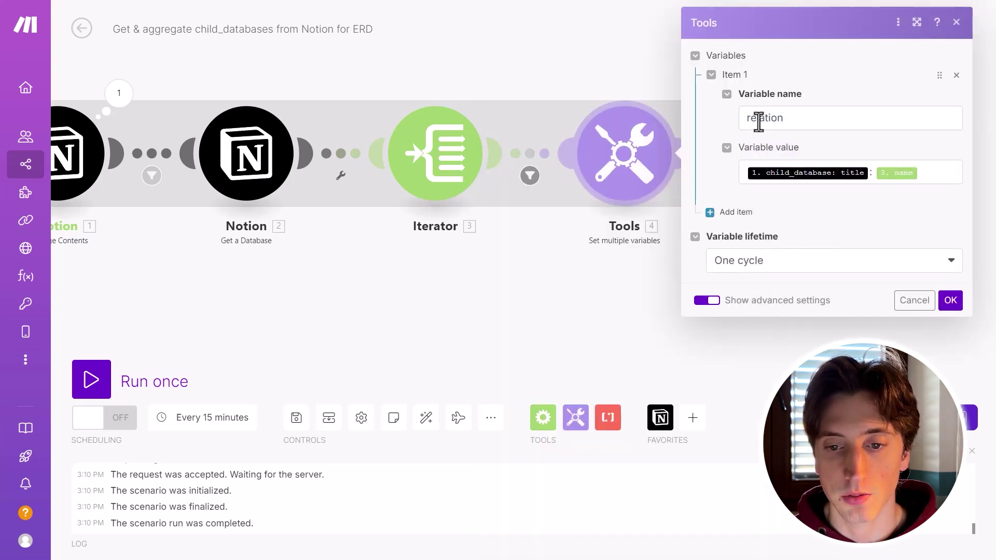
Map the child_database title and the iterated property name into the relation value
click(869, 173)
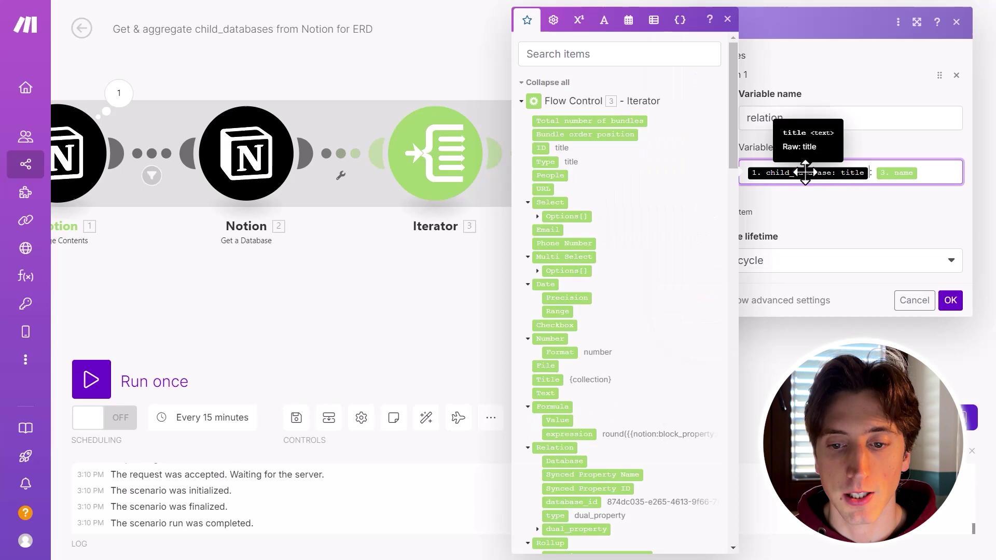
click(546, 83)
click(560, 228)
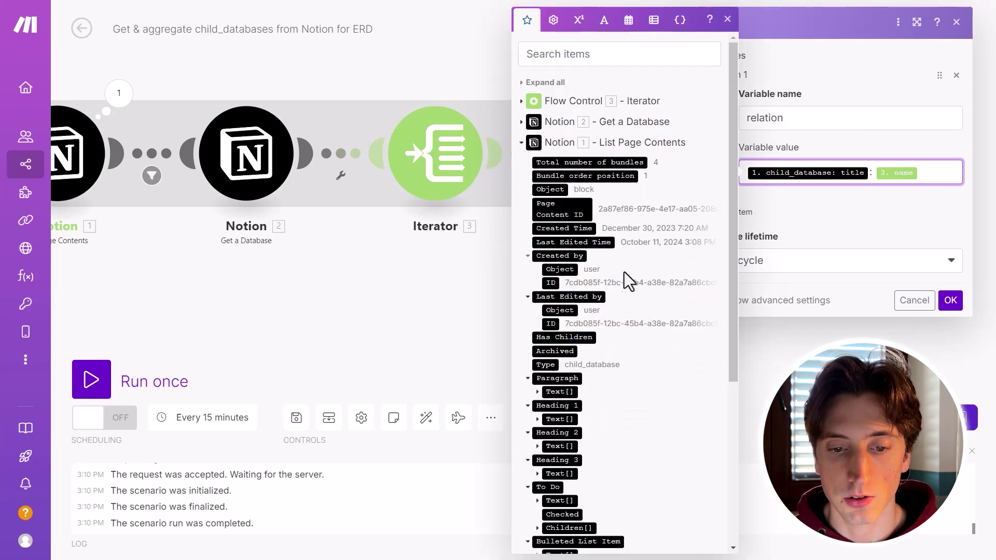
scroll(596, 404, down, 10)
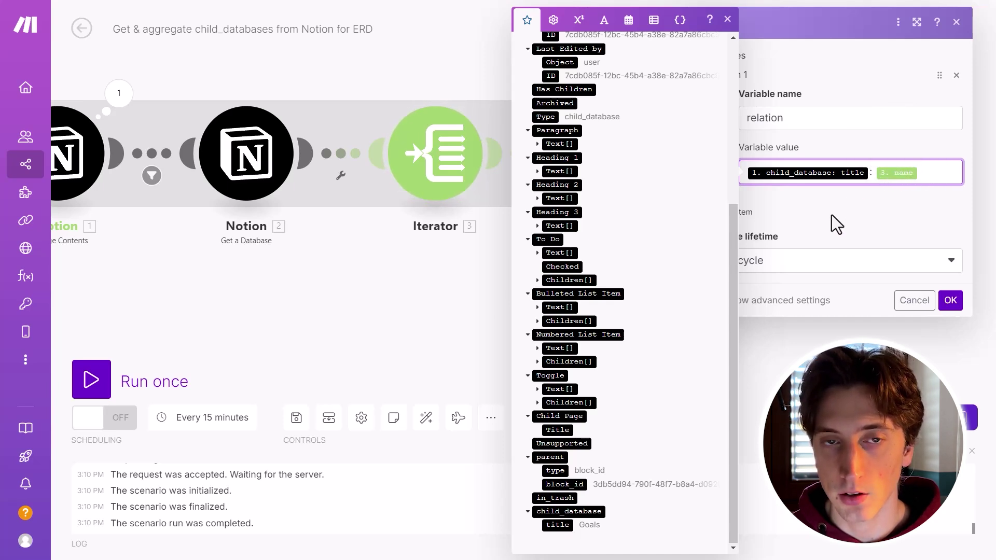
drag(734, 259, 734, 98)
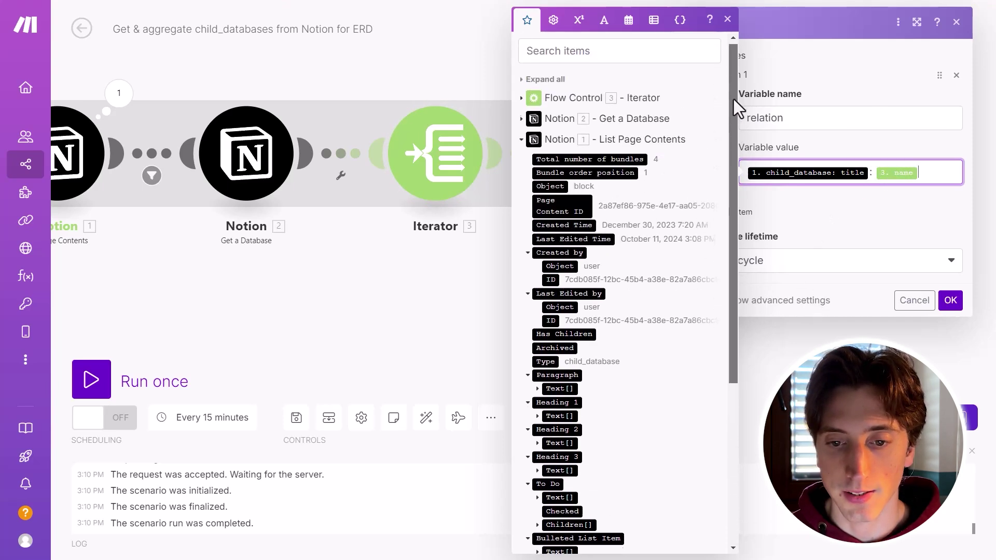
click(625, 112)
scroll(596, 171, down, 10)
scroll(570, 280, down, 5)
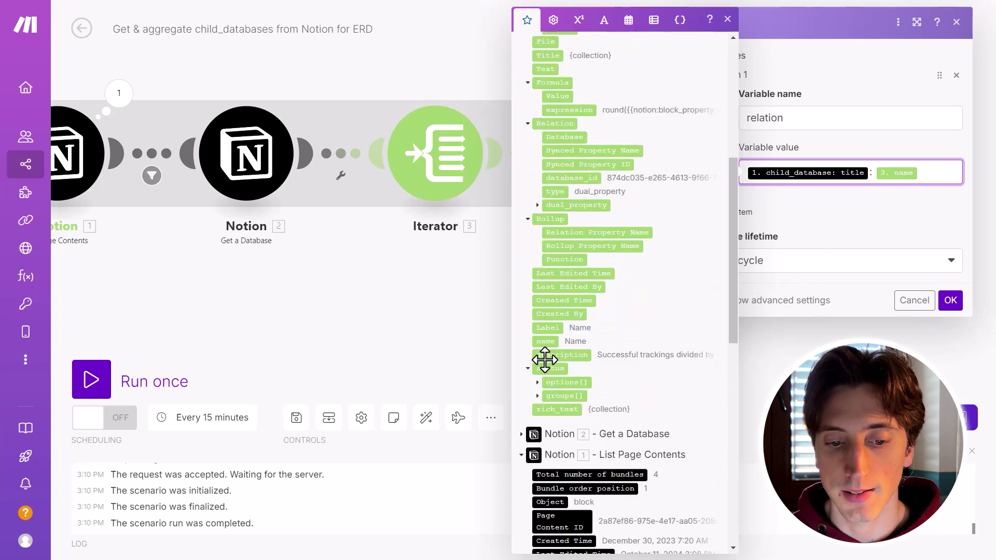
click(866, 192)
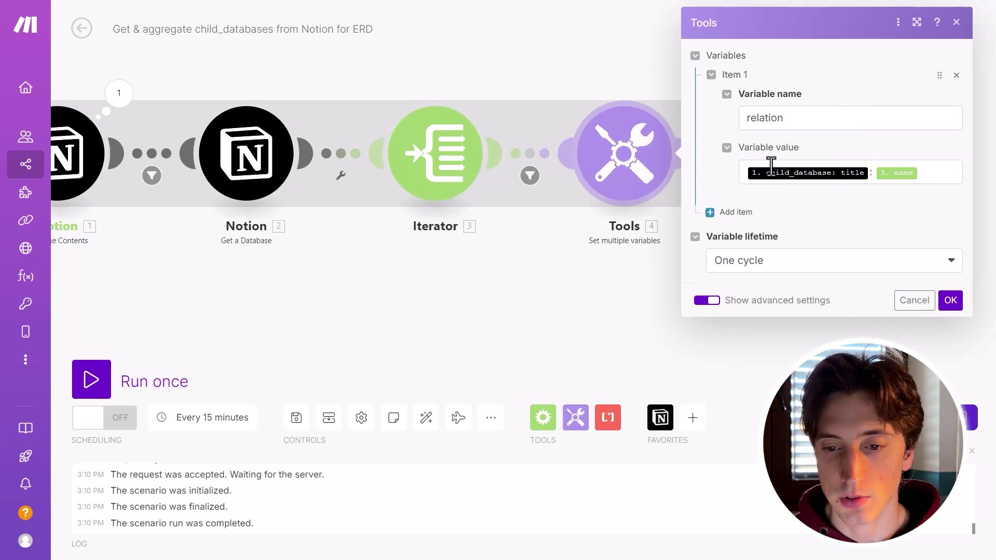
click(956, 22)
drag(813, 247, 620, 251)
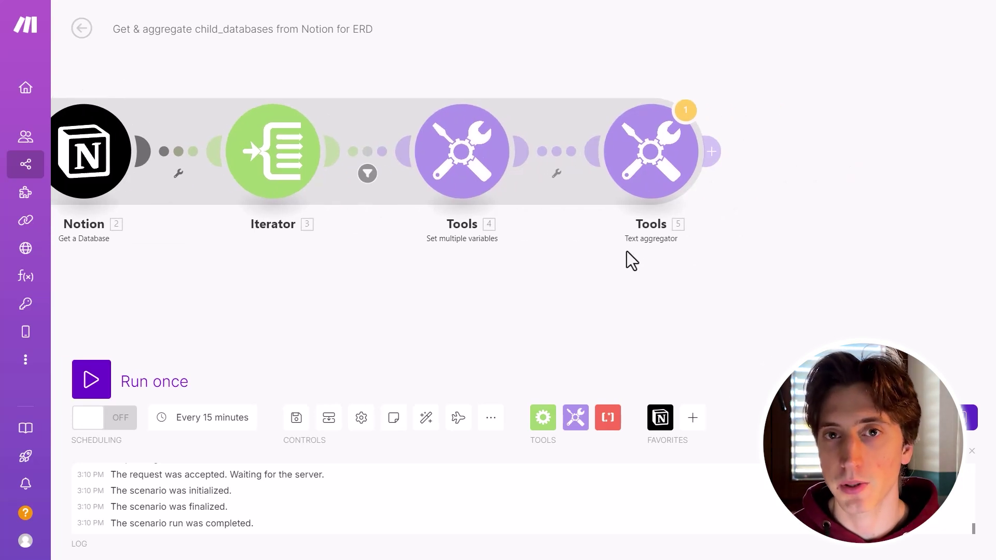
Aggregate 4. relation from List Page Contents bundles, separated by New row
click(456, 166)
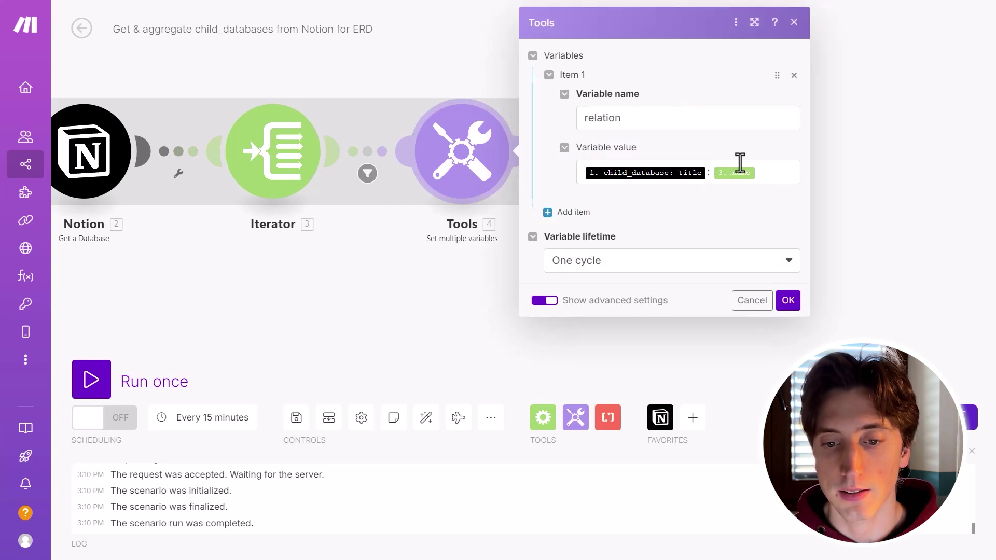
click(793, 23)
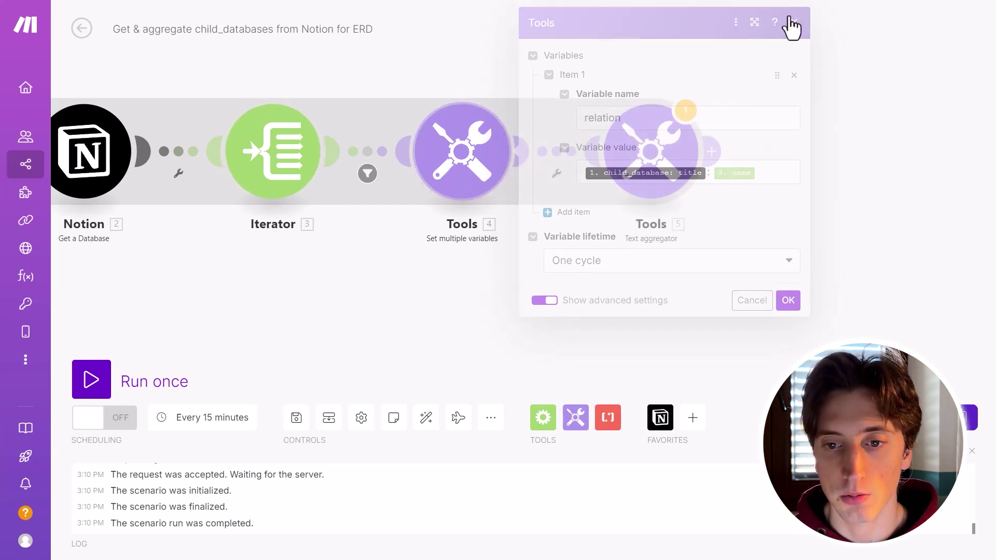
click(651, 152)
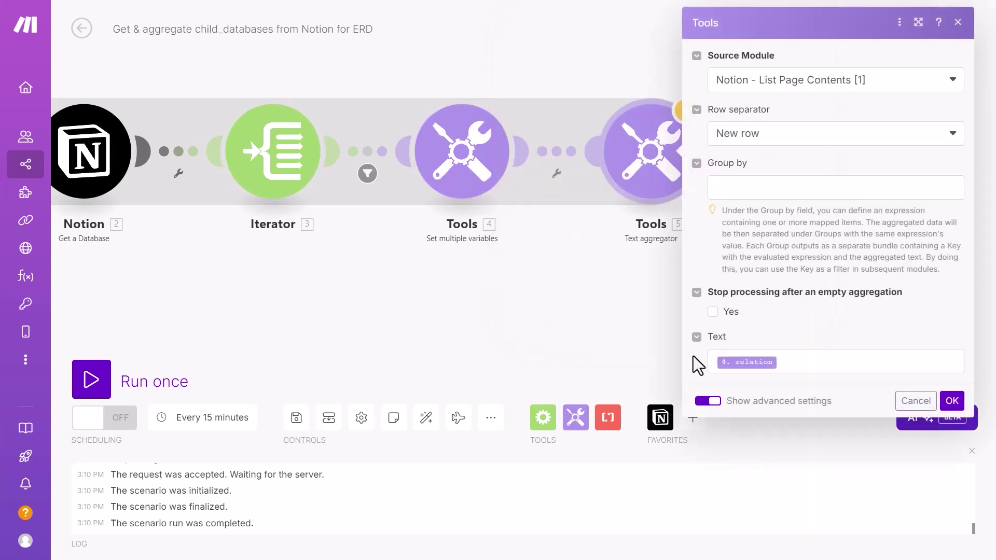
click(738, 87)
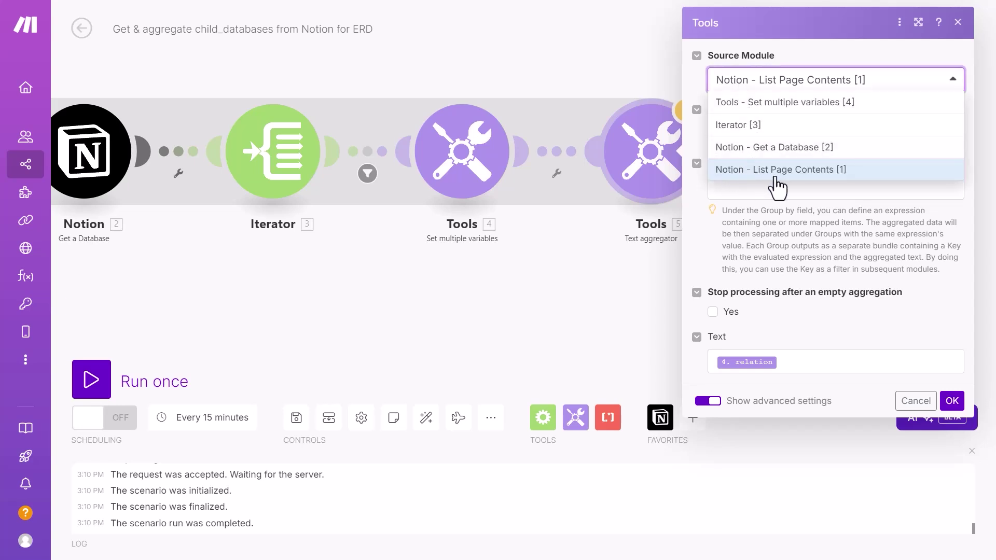
click(823, 232)
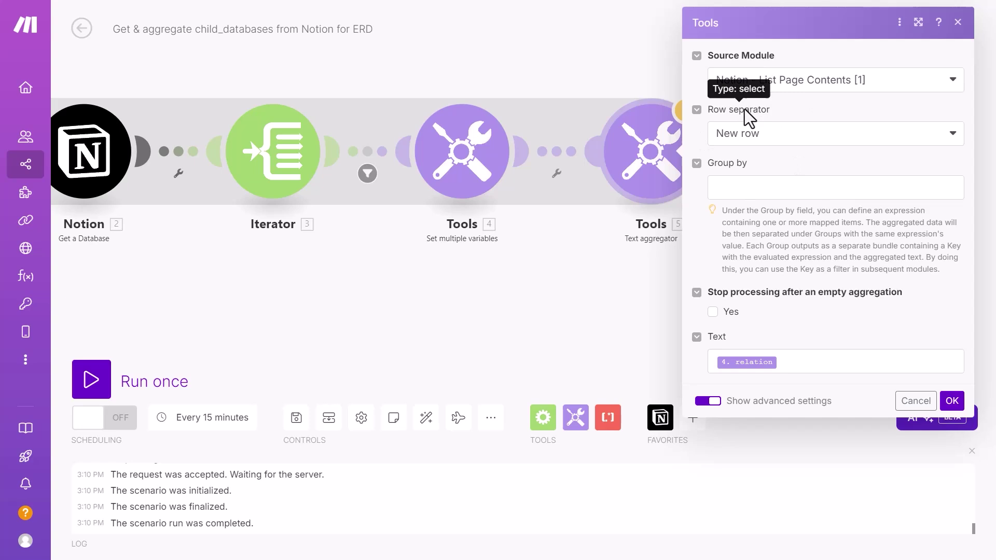
click(795, 362)
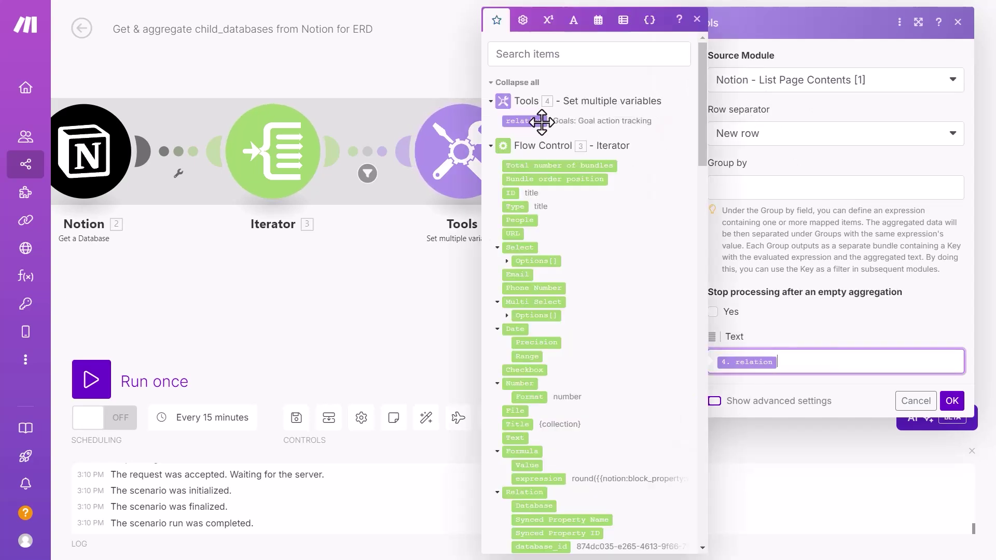
click(951, 401)
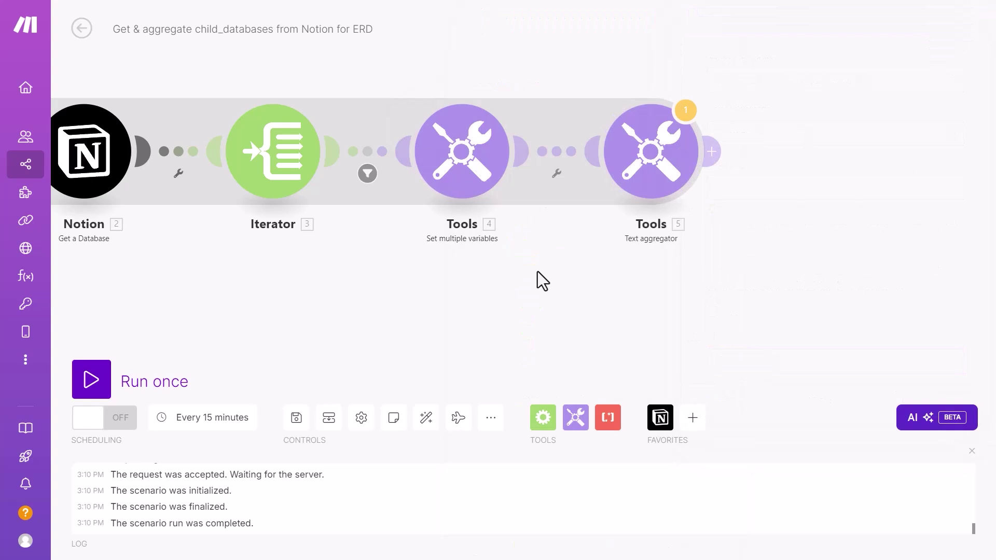
Run the scenario once and inspect the aggregator's seven relation lines, like Goals: Micro-actions
click(158, 383)
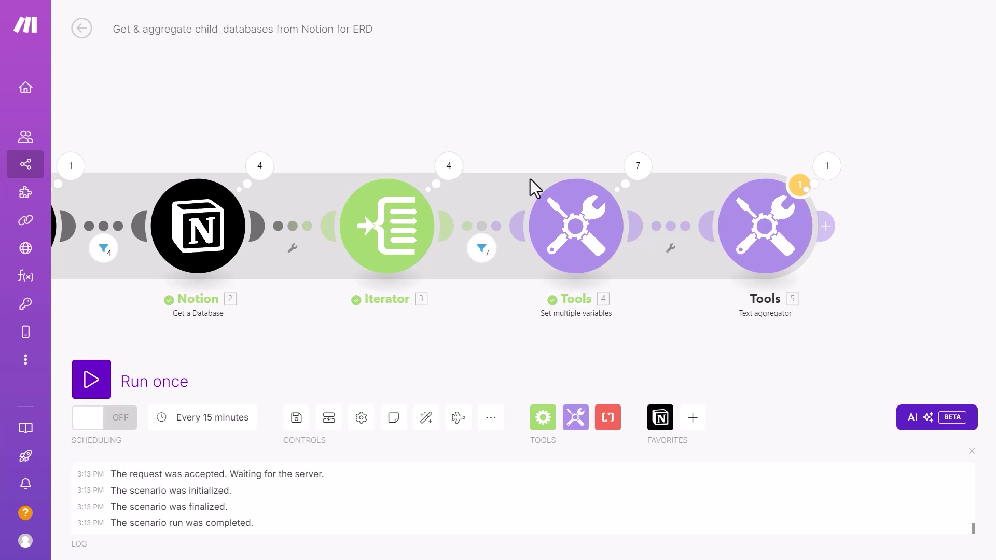
drag(694, 307, 546, 296)
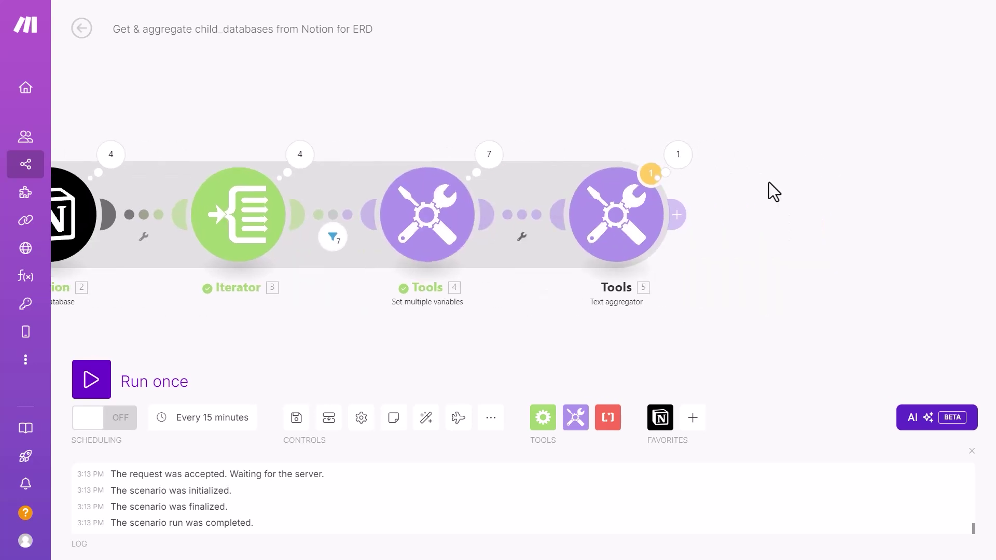
click(678, 154)
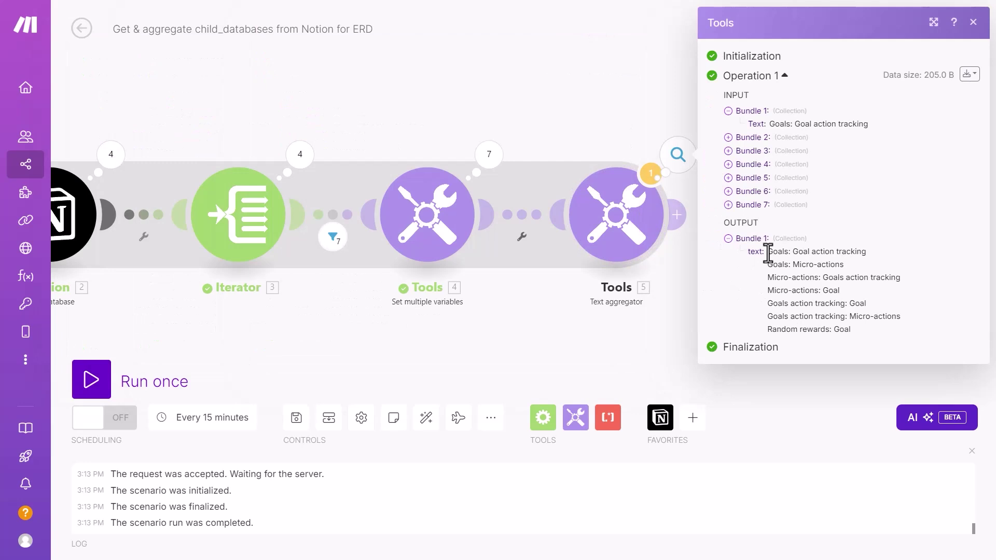
drag(767, 251, 854, 317)
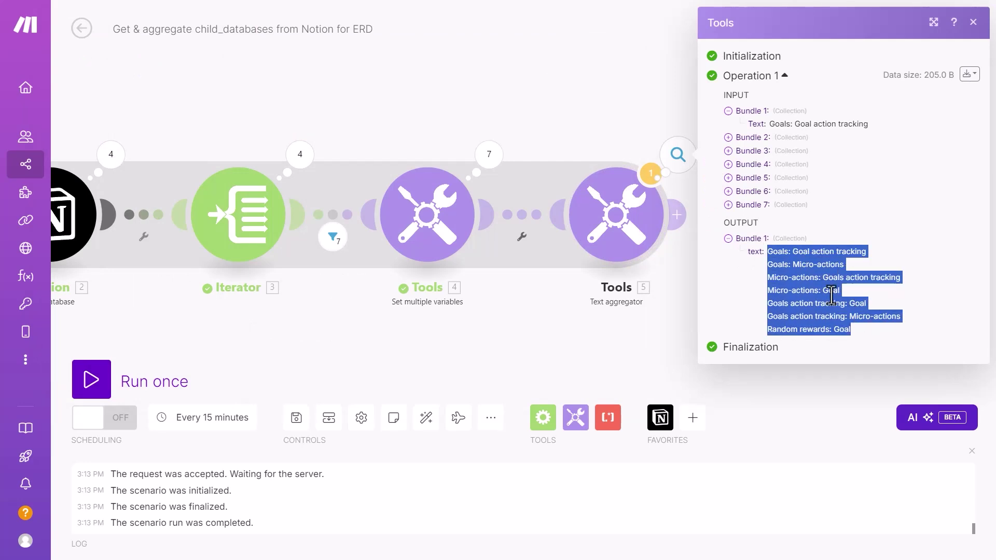
click(972, 22)
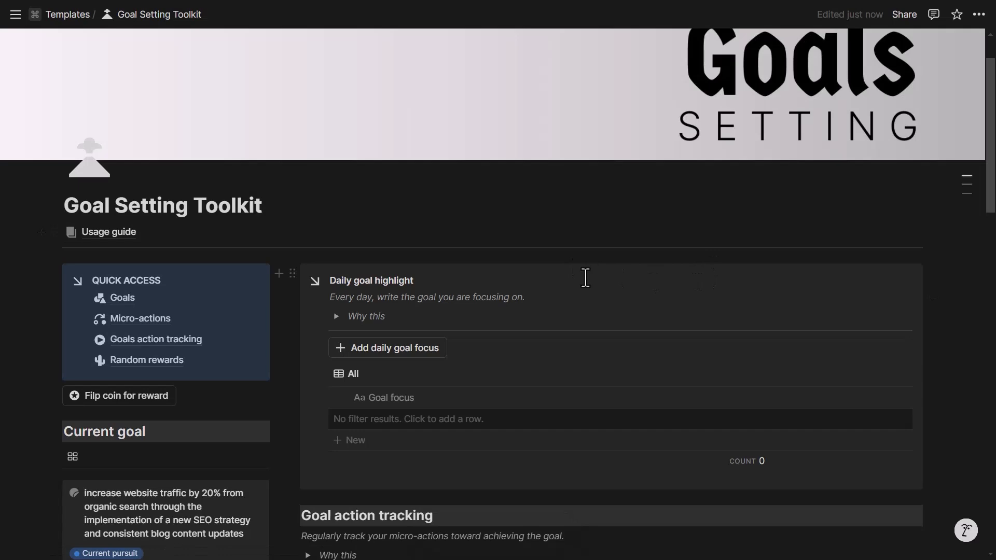
Reuse the 'Generate an ERD' AI prompt at the ERD heading, with relations on separate lines
scroll(585, 277, down, 10)
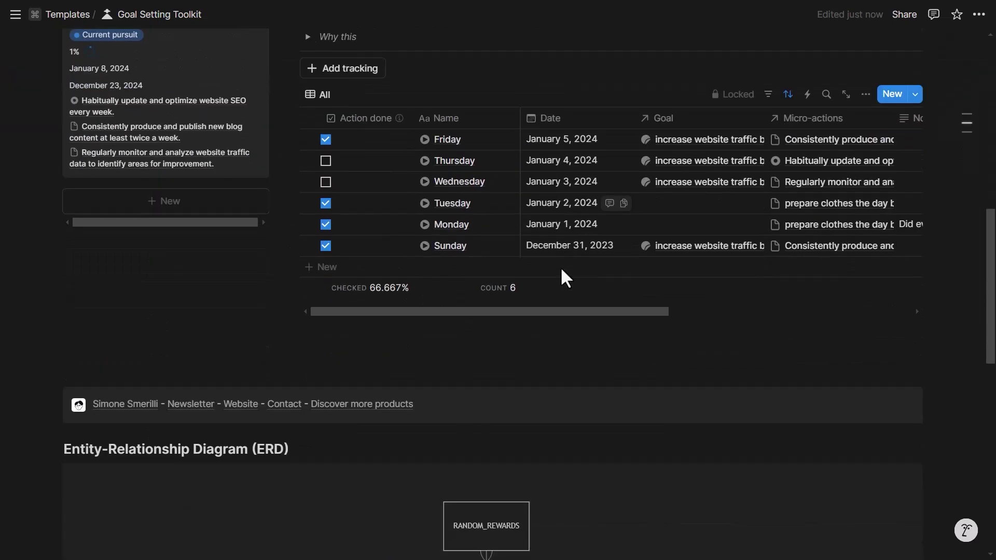
scroll(562, 271, down, 4)
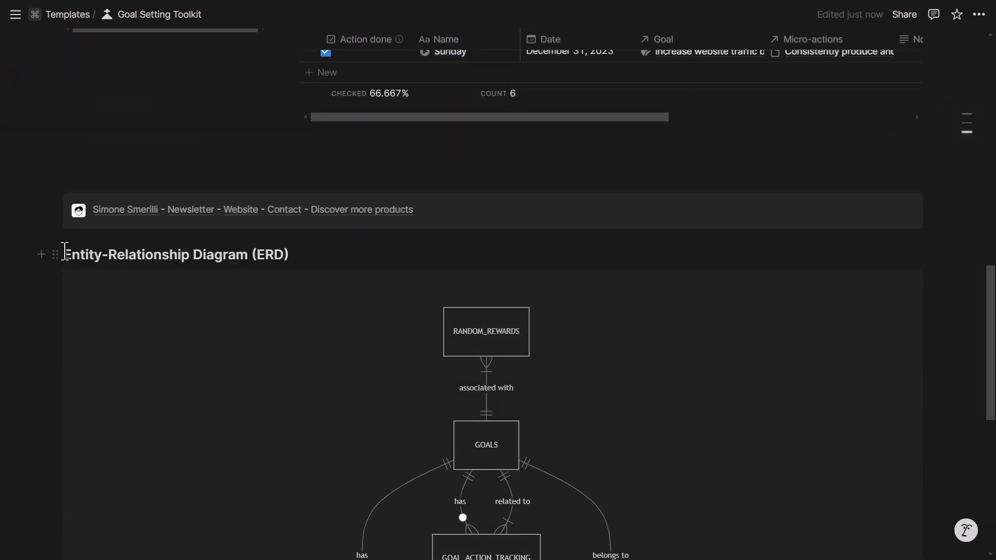
click(65, 251)
key(space)
scroll(178, 407, down, 3)
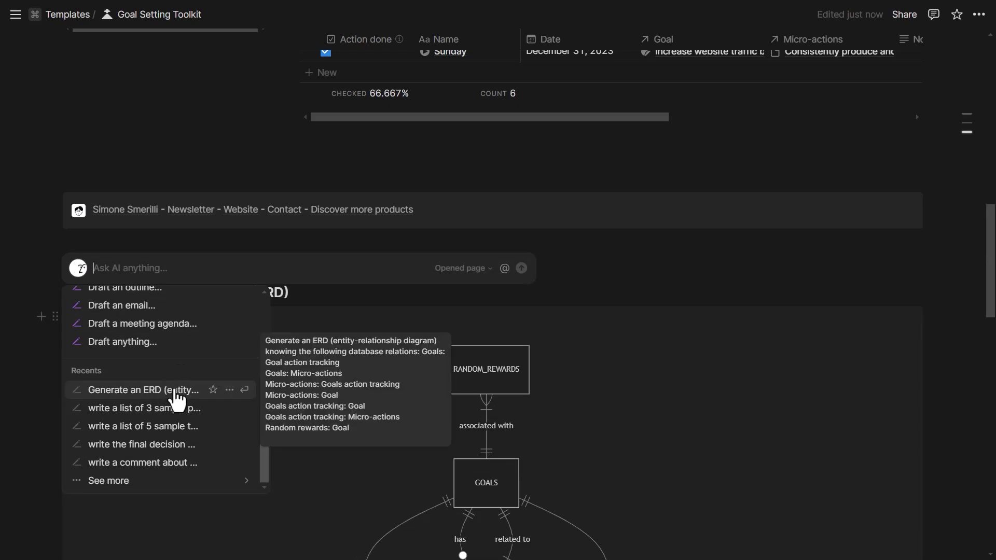
click(175, 393)
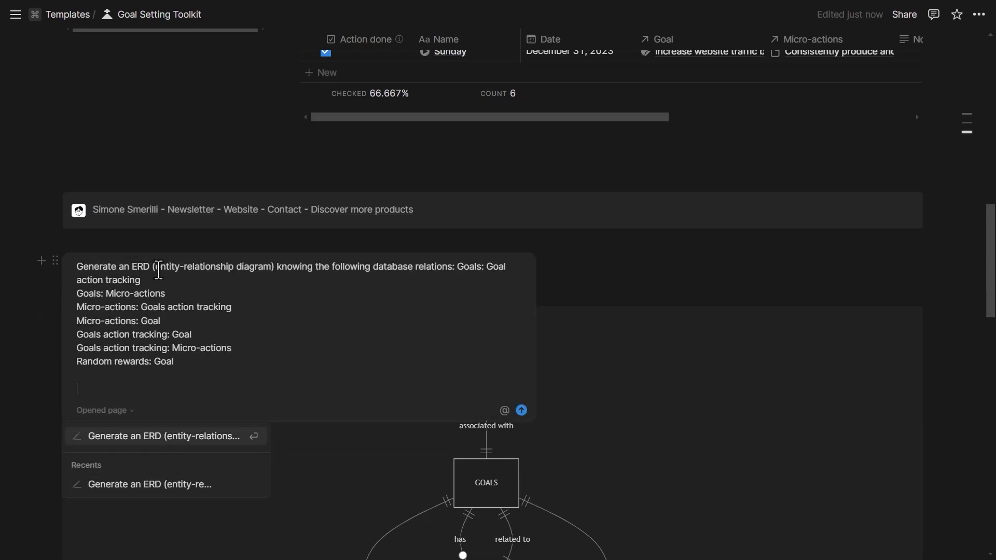
drag(277, 270, 454, 275)
key(shift+Return)
key(shift+Return)
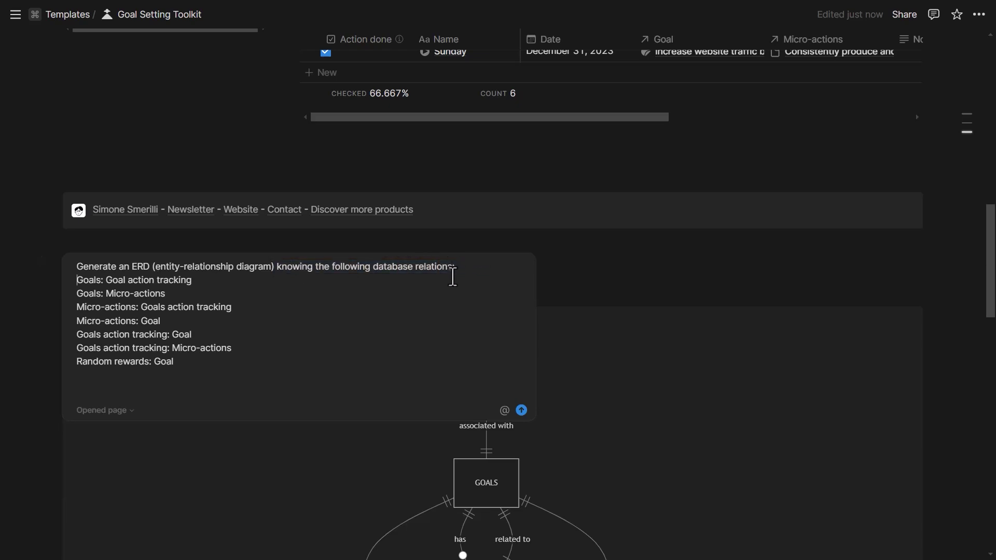
drag(210, 380, 79, 298)
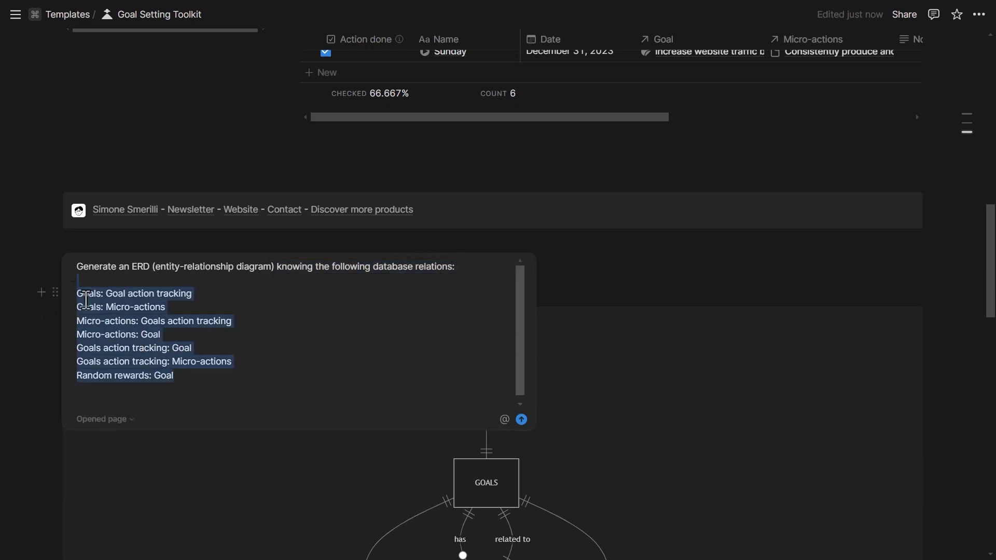
click(167, 300)
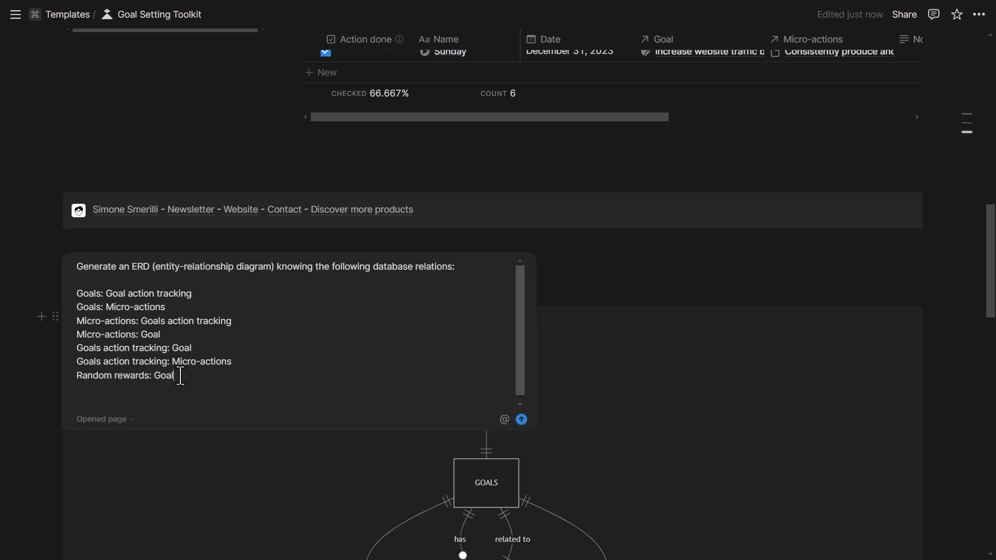
Generate the Mermaid ERD of RANDOM_REWARDS, GOALS, GOAL_ACTION_TRACKING and MICRO_ACTIONS, review it and accept it
click(522, 419)
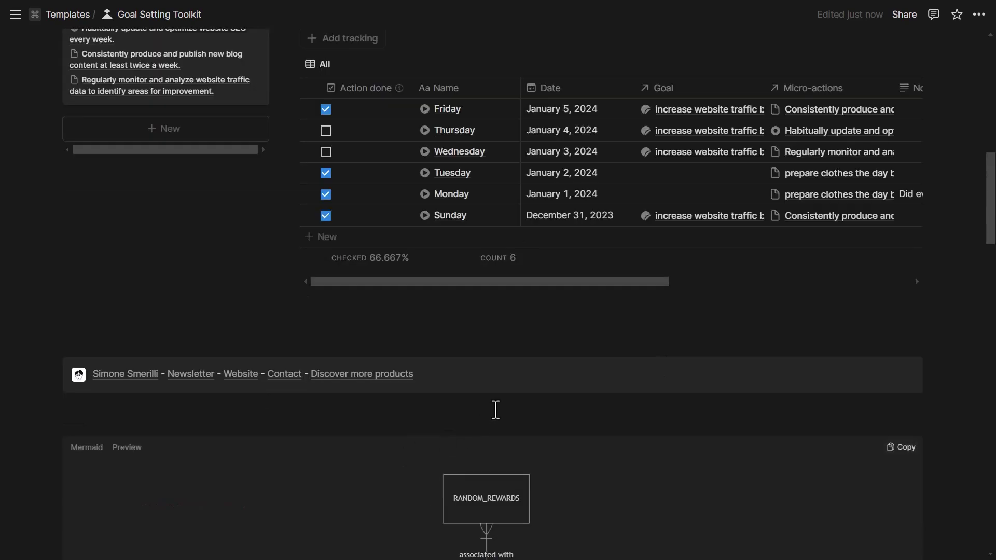
scroll(478, 399, down, 4)
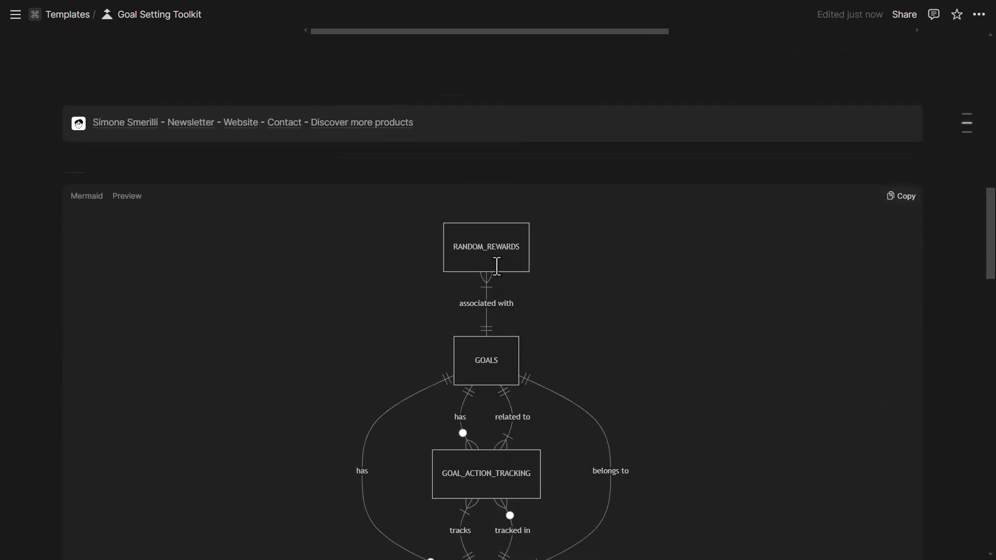
scroll(524, 265, down, 3)
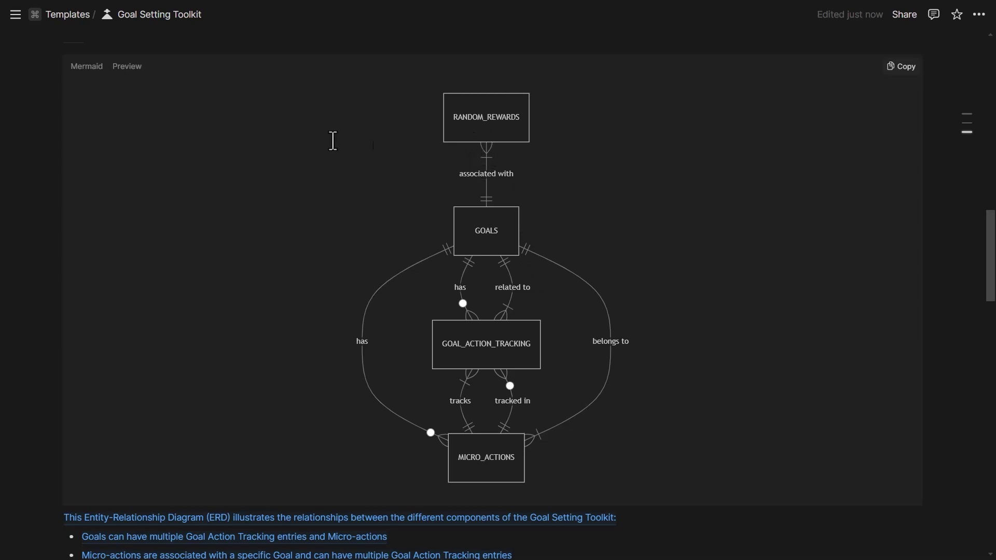
scroll(453, 203, up, 1)
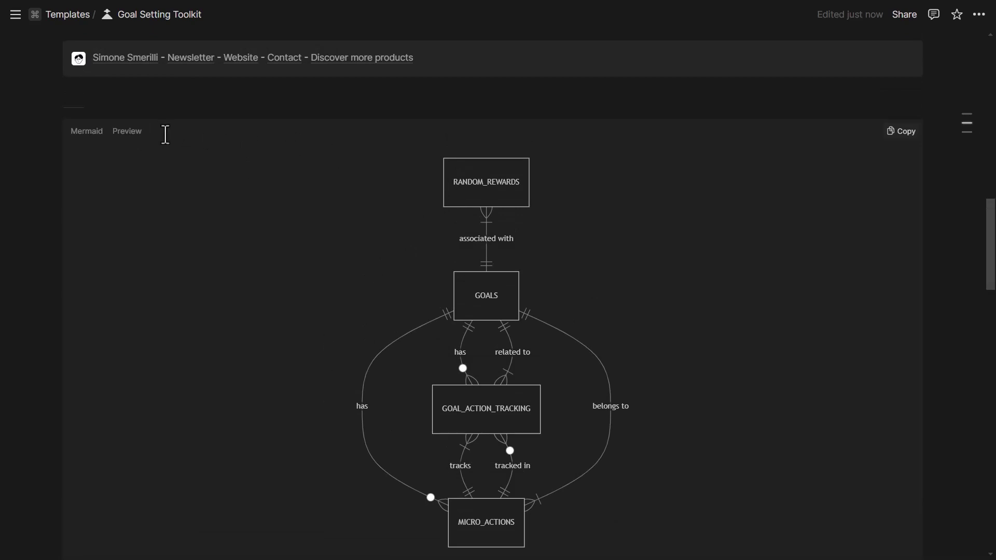
scroll(500, 291, down, 4)
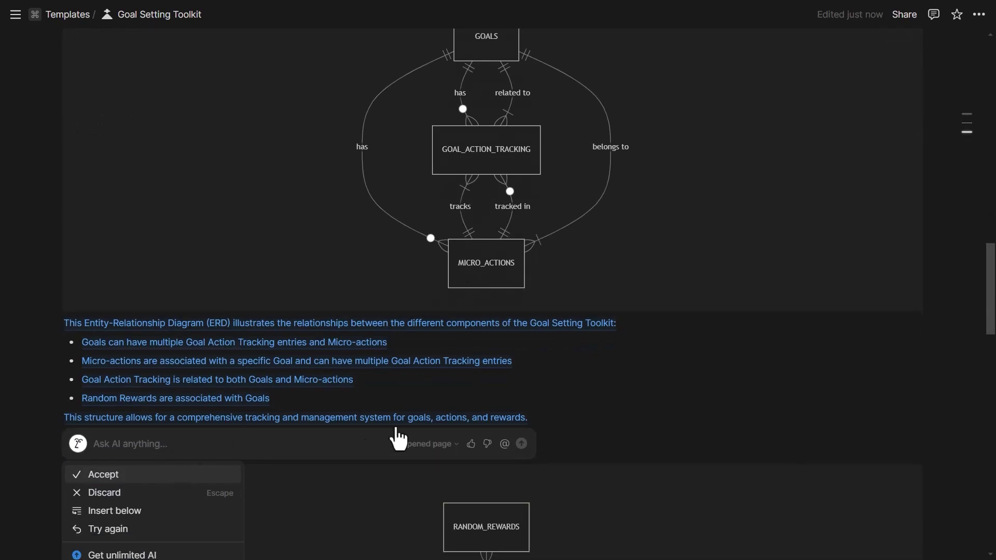
key(Return)
scroll(333, 396, up, 2)
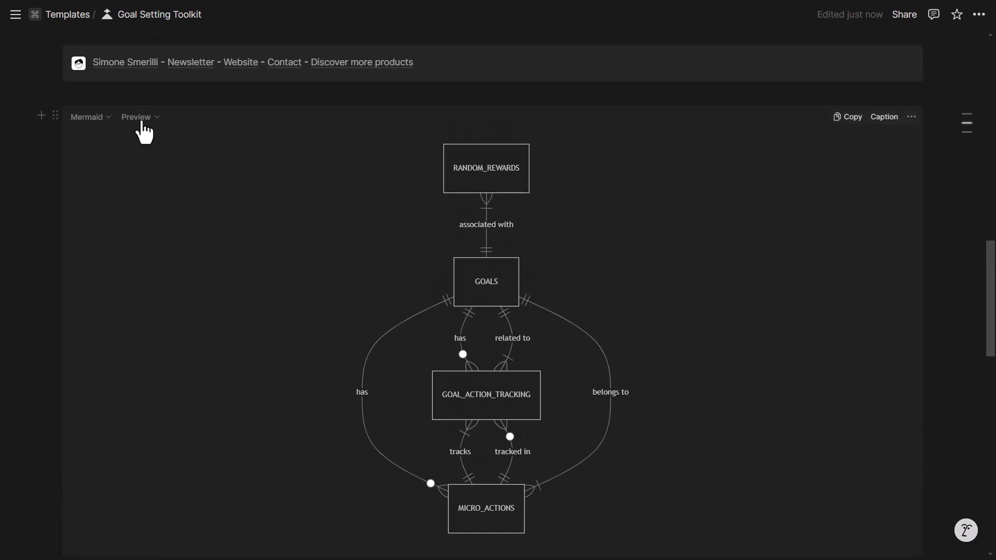
Switch the Mermaid block to Split view, showing the code beside the diagram
click(142, 120)
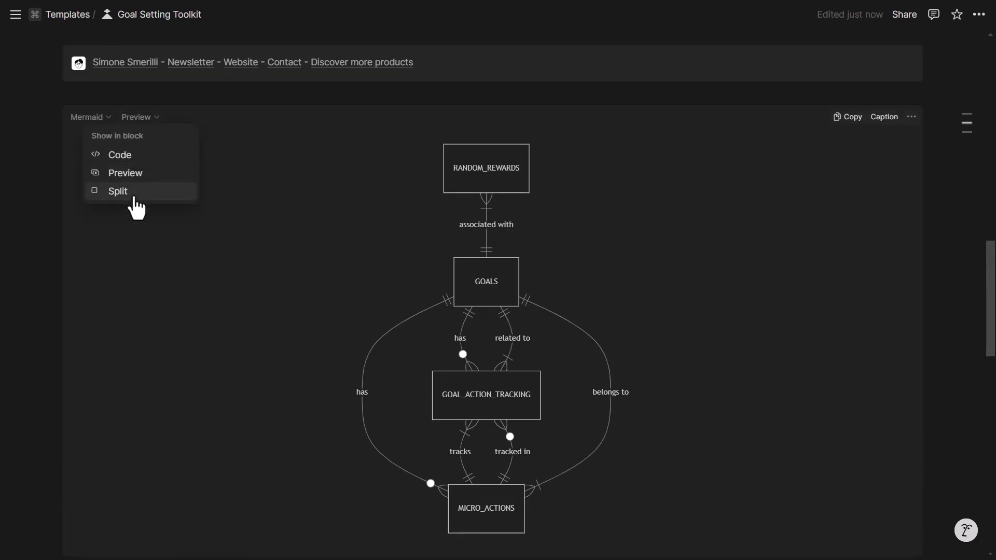
click(129, 193)
drag(98, 144, 178, 144)
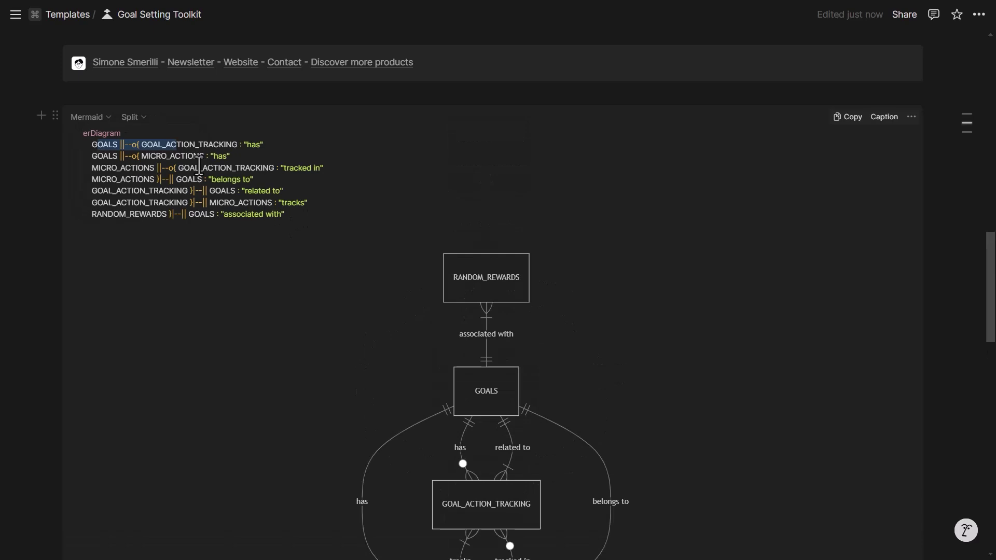
click(277, 144)
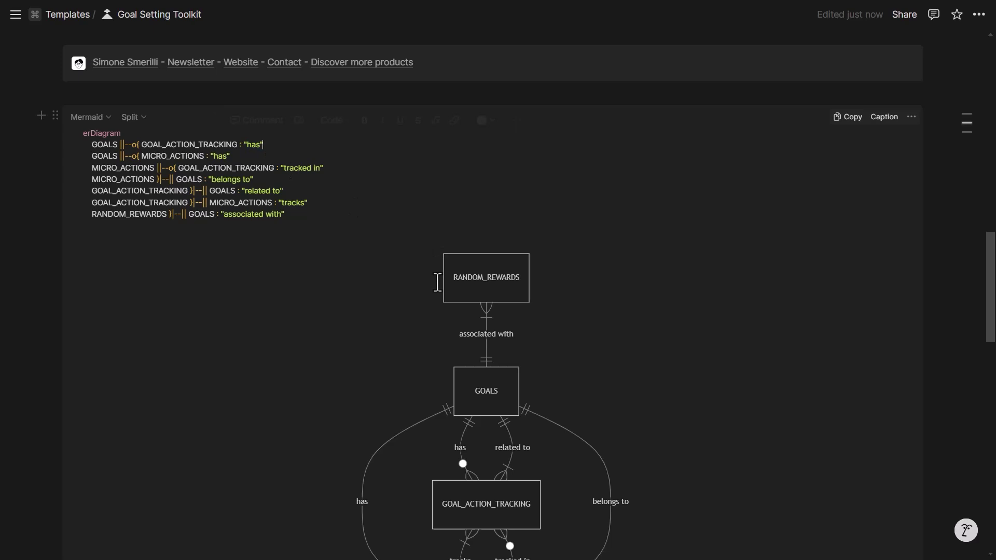
Change the first GOALS relationship label from 'has' to 'contains'
scroll(446, 278, down, 1)
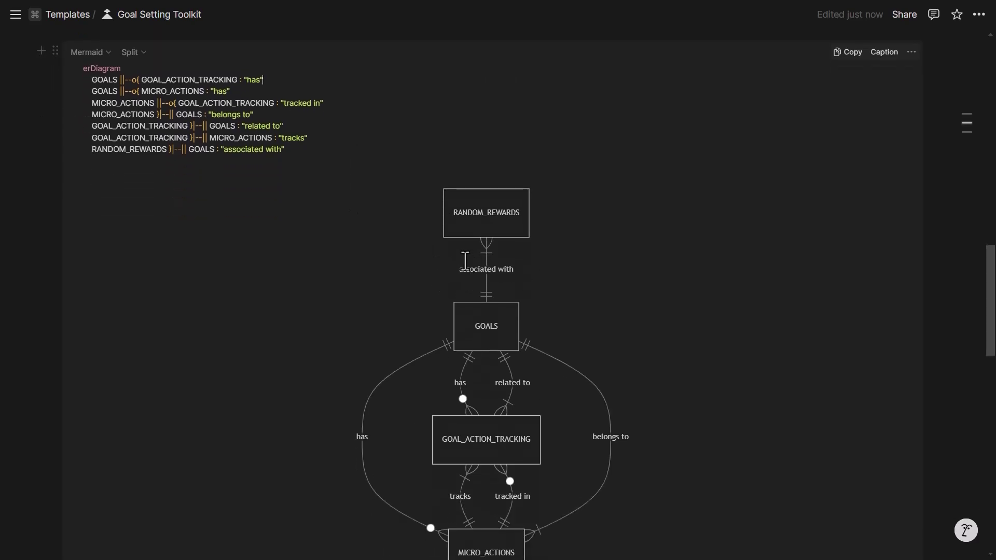
scroll(337, 278, up, 1)
double_click(251, 146)
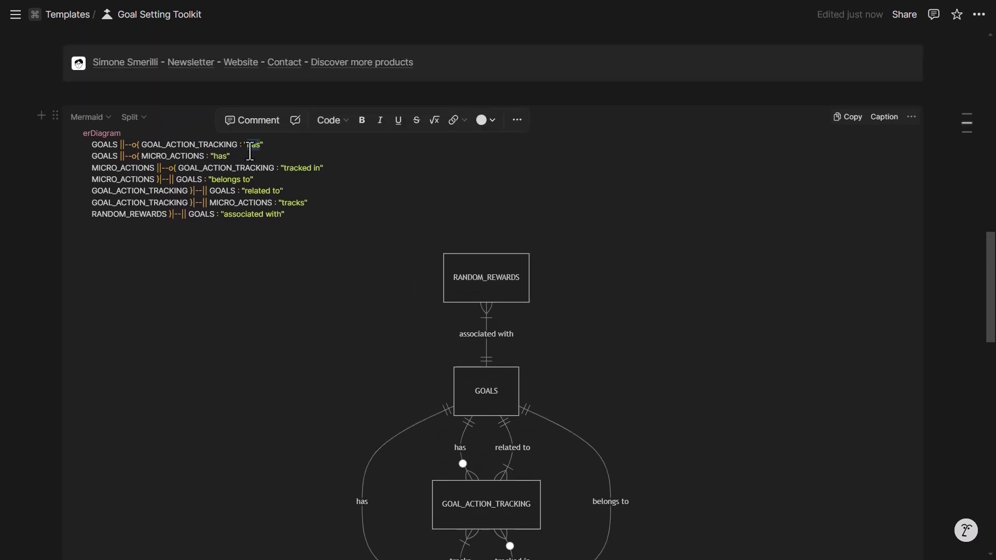
text(contains)
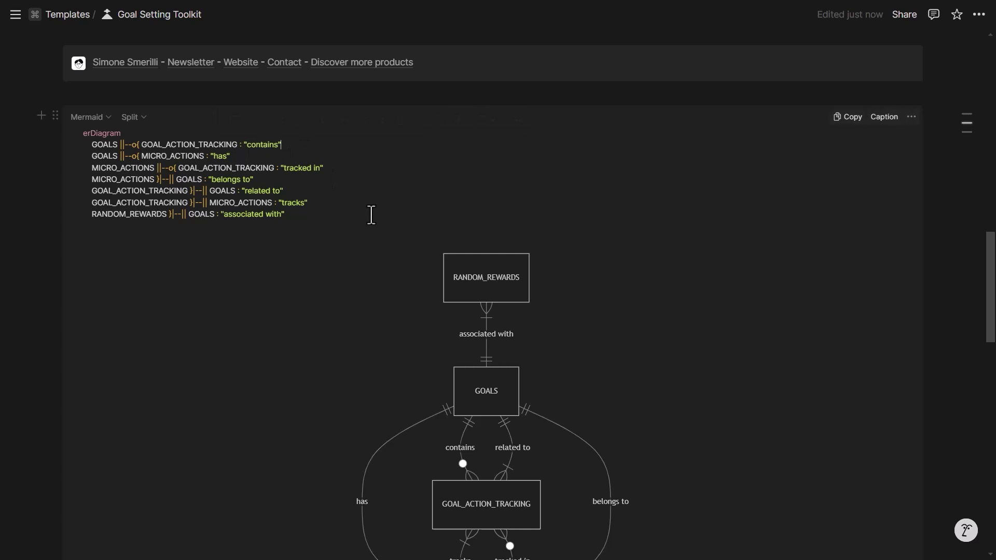
scroll(493, 362, down, 1)
scroll(527, 229, down, 1)
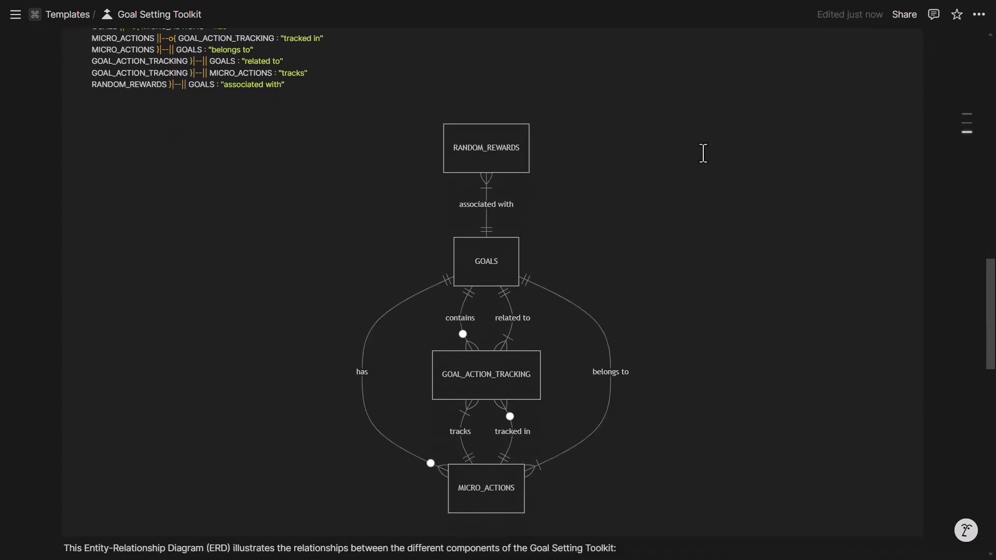